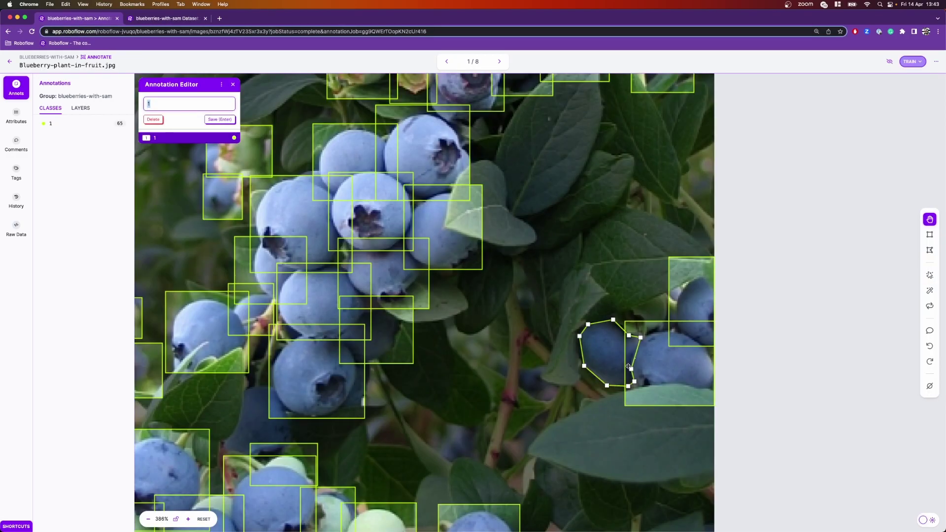
# - Confirm the crack annotation and convert the lower-left blueberry box into a smart polygon
pyautogui.press('Return')
pyautogui.rightClick(669, 372)
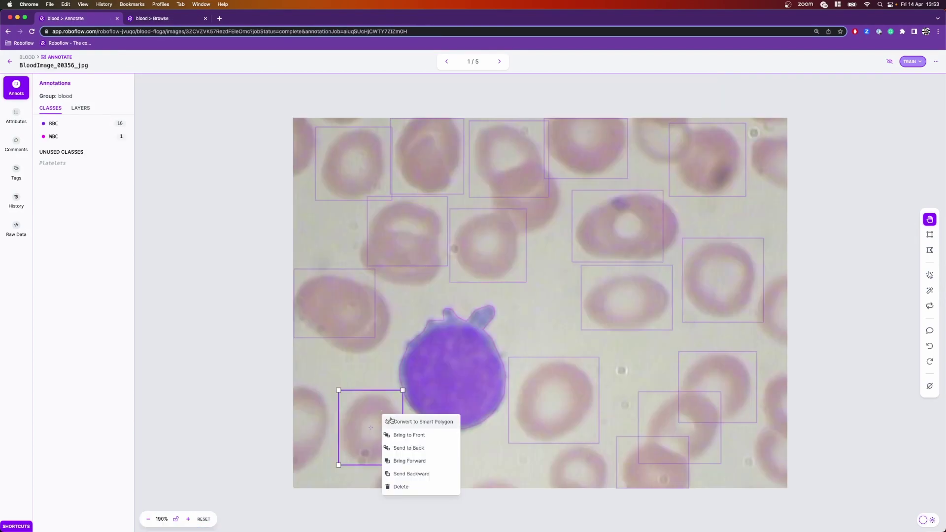
pyautogui.click(390, 422)
pyautogui.press('Return')
pyautogui.rightClick(350, 305)
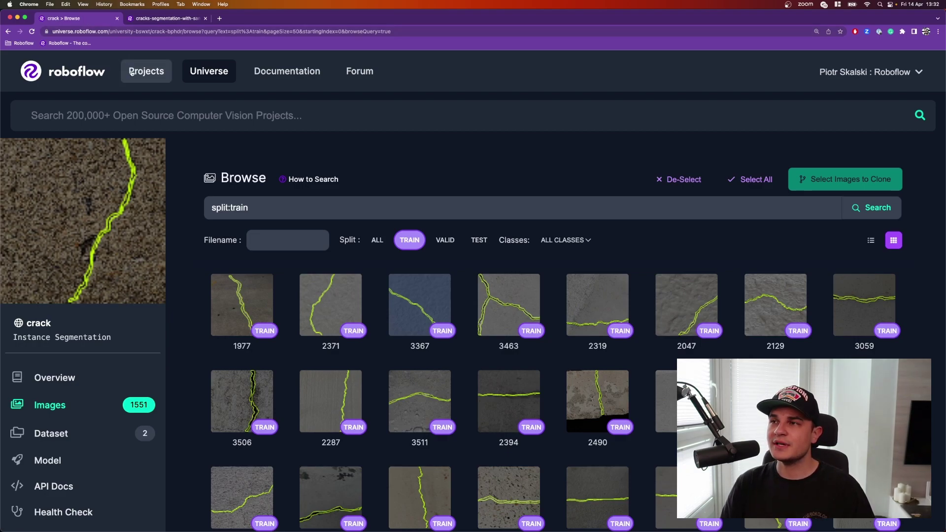
# - Select thirteen crack training images, from 1977 through 2490, for cloning
pyautogui.click(276, 276)
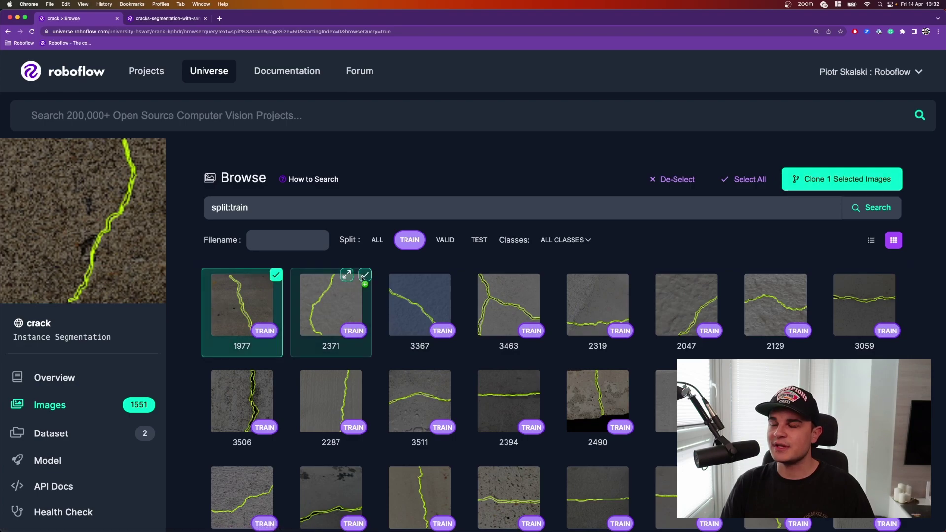
pyautogui.click(365, 276)
pyautogui.click(454, 276)
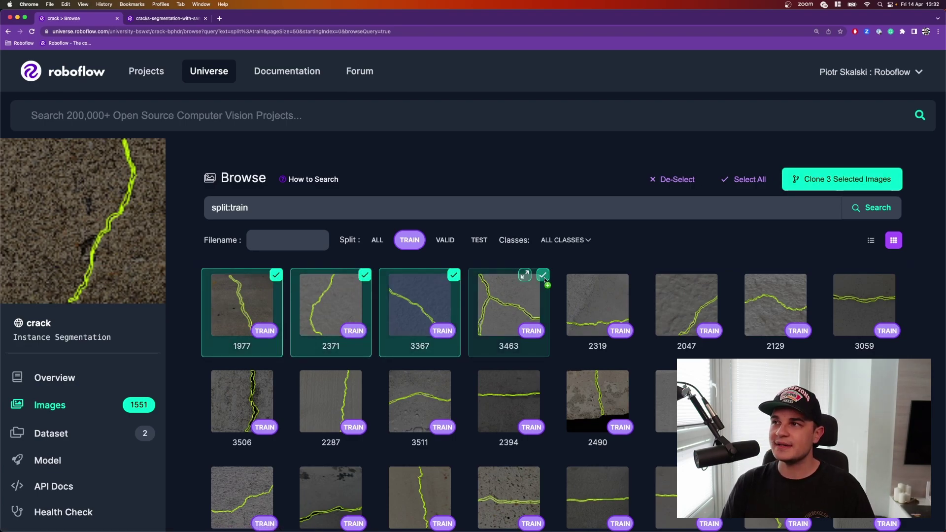
pyautogui.click(543, 275)
pyautogui.click(631, 275)
pyautogui.click(721, 276)
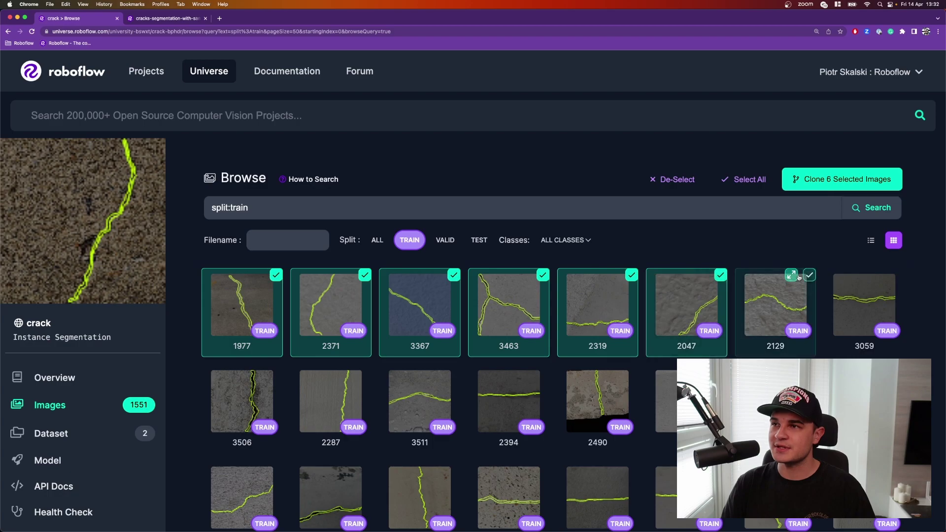
pyautogui.click(810, 275)
pyautogui.click(898, 276)
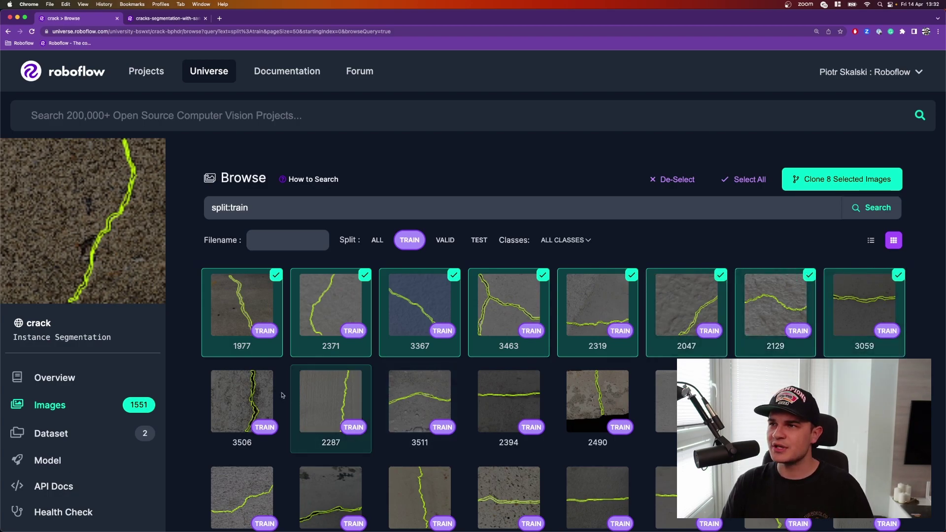
pyautogui.click(276, 371)
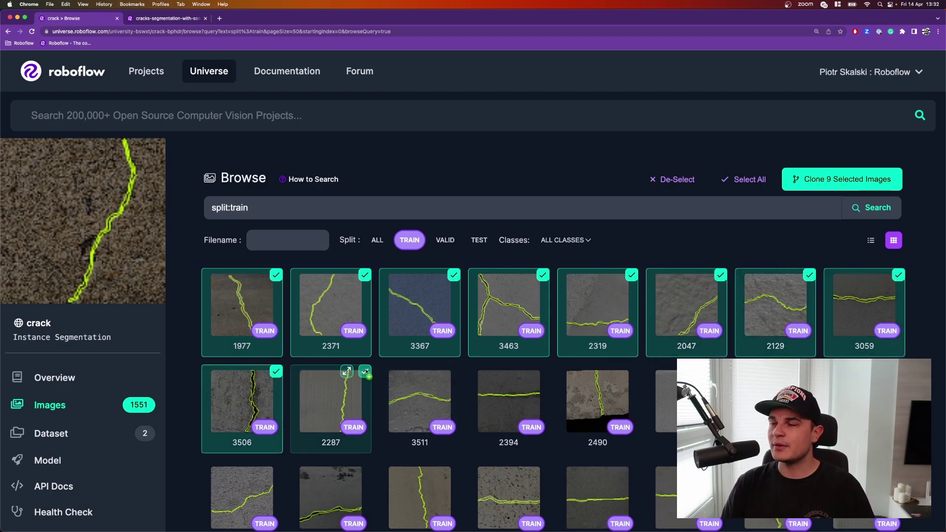
pyautogui.click(365, 371)
pyautogui.click(454, 371)
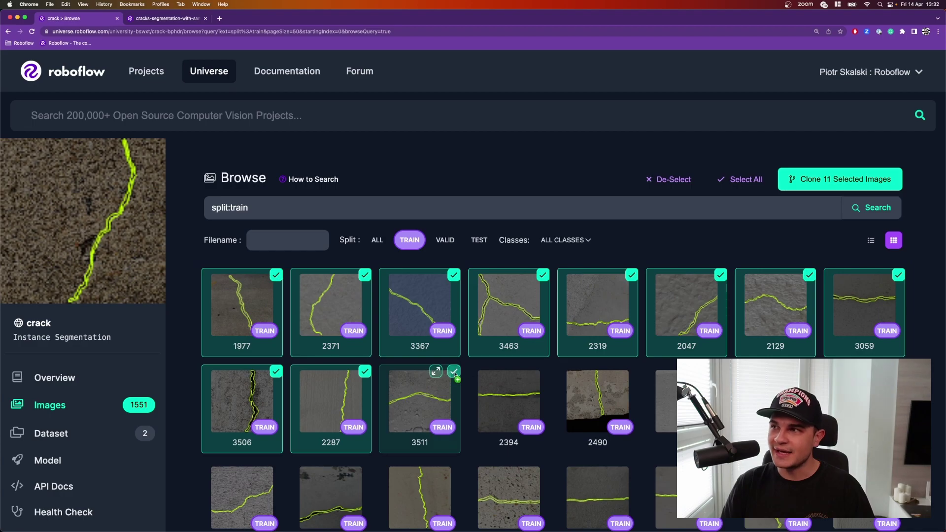
pyautogui.click(542, 371)
pyautogui.click(631, 371)
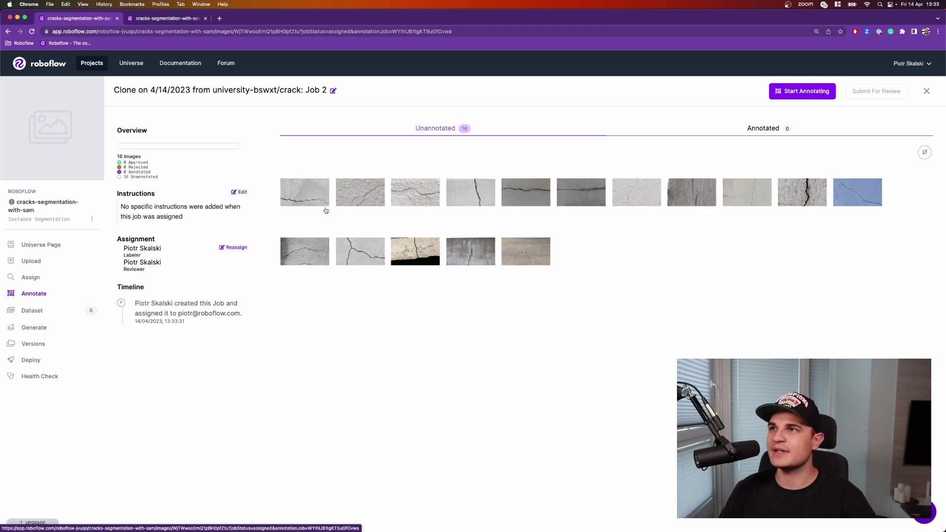
# - Start annotating and trace image 2319's entire crack as one smart polygon with class creack
pyautogui.click(325, 210)
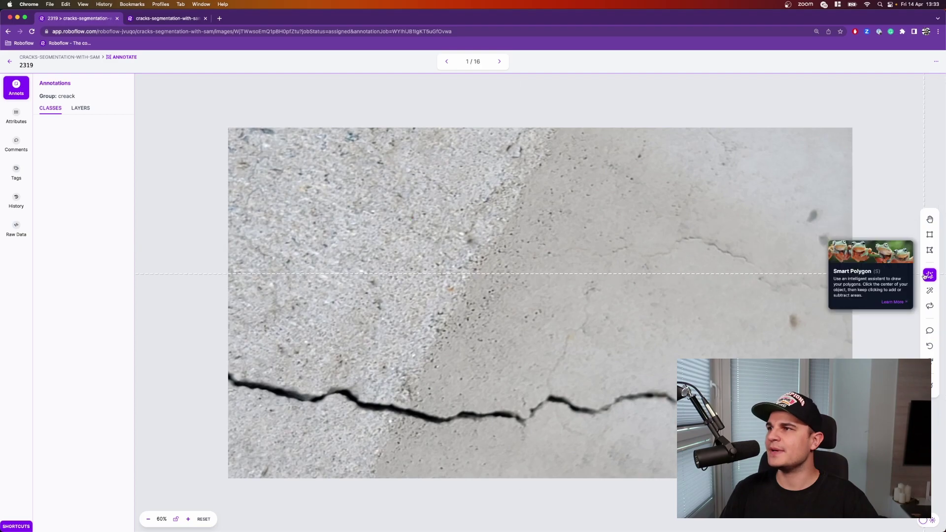
pyautogui.click(436, 423)
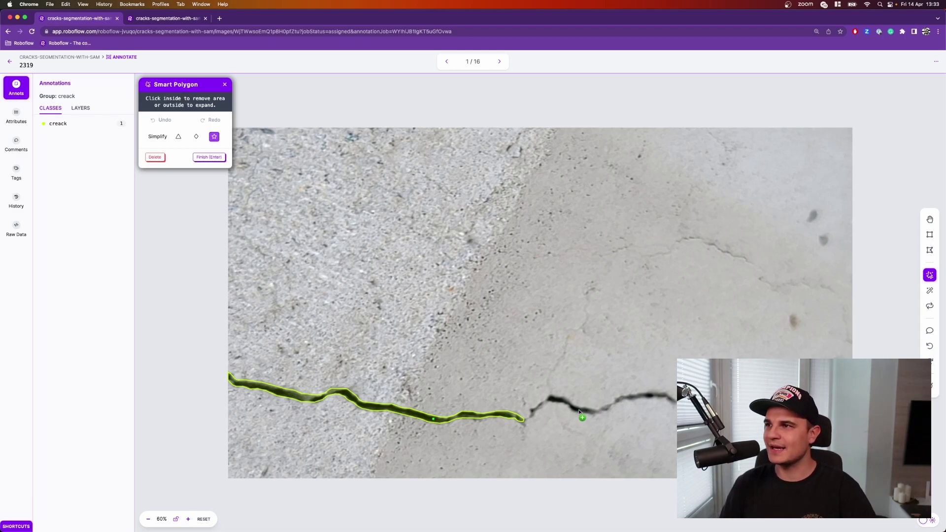
pyautogui.click(578, 411)
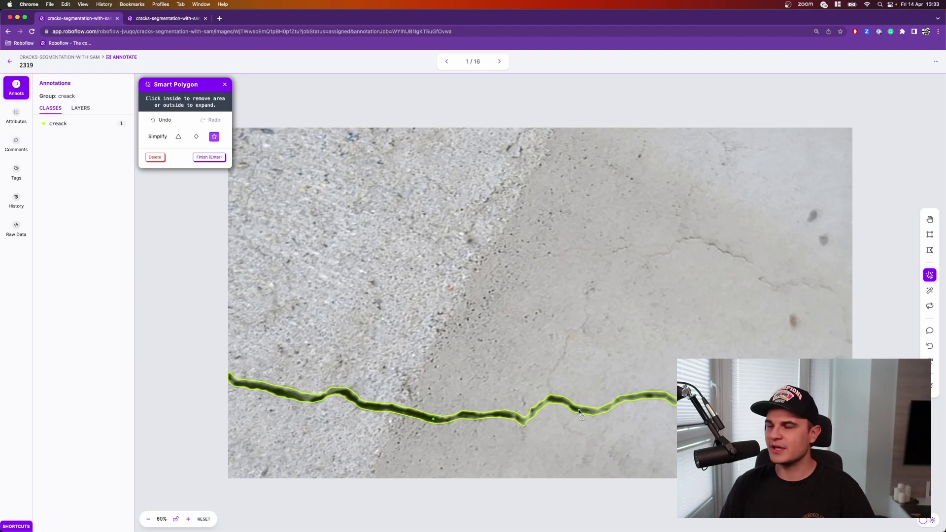
pyautogui.press('Return')
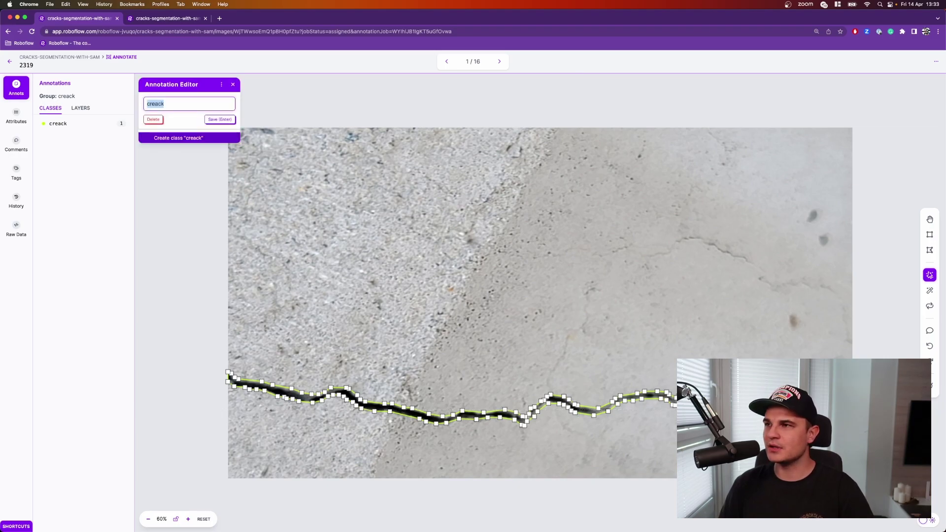
pyautogui.press('Return')
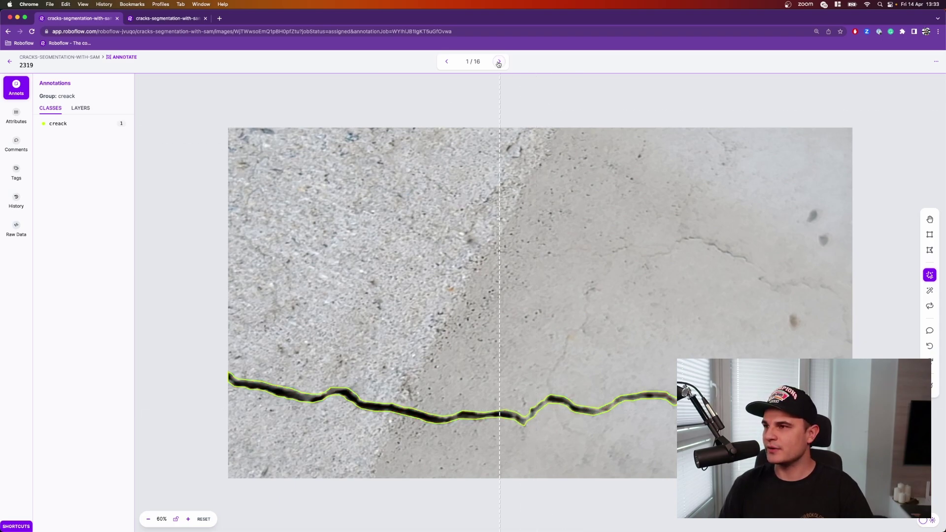
# - Move to image 2047 and save its diagonal crack as a creack smart polygon
pyautogui.click(498, 63)
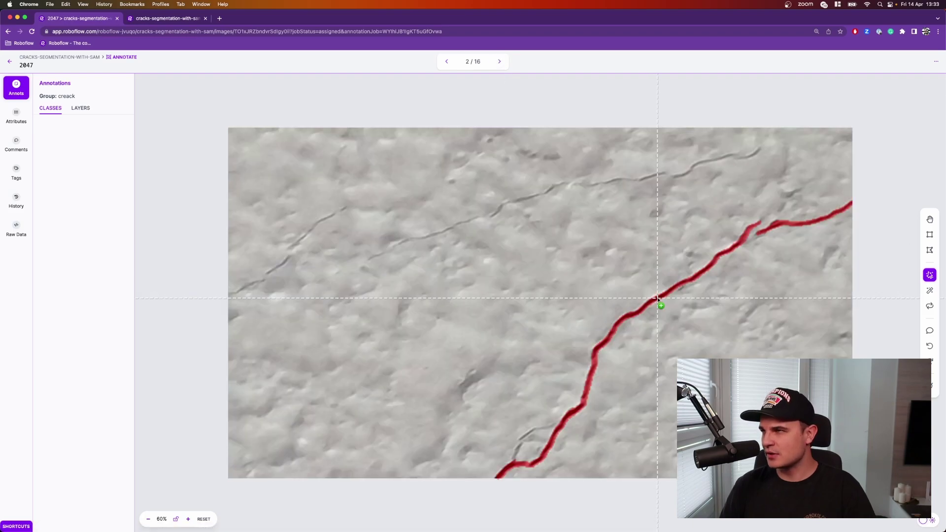
pyautogui.click(658, 302)
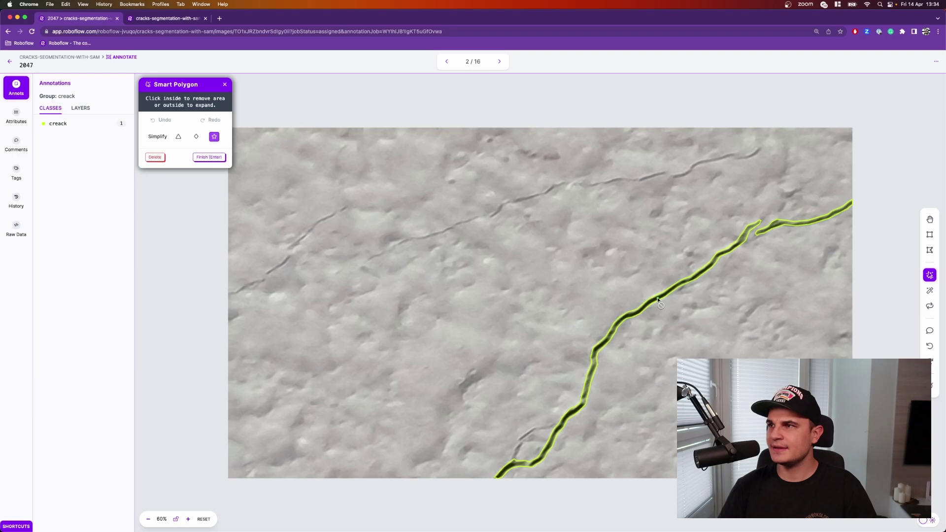
pyautogui.press('Return')
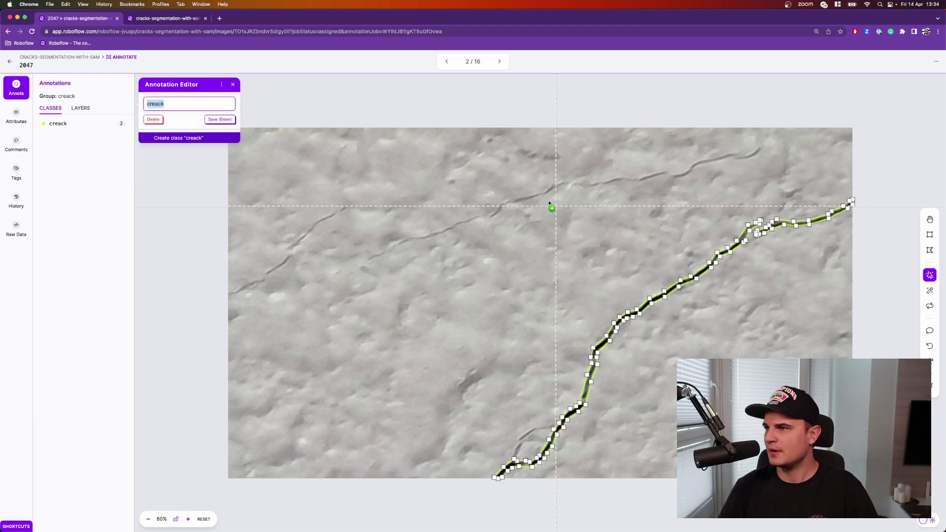
pyautogui.click(209, 120)
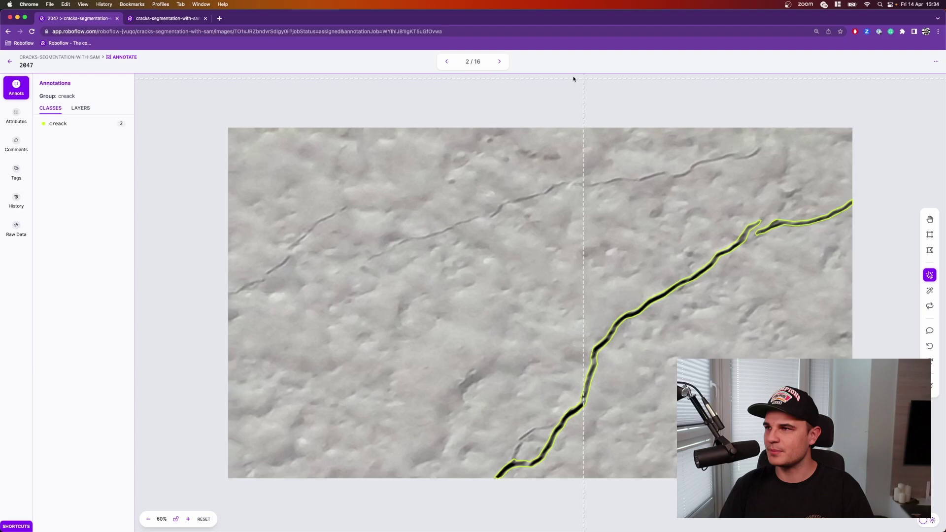
# - Advance to image 2129 and save its wavy crack as a creack smart polygon
pyautogui.click(499, 62)
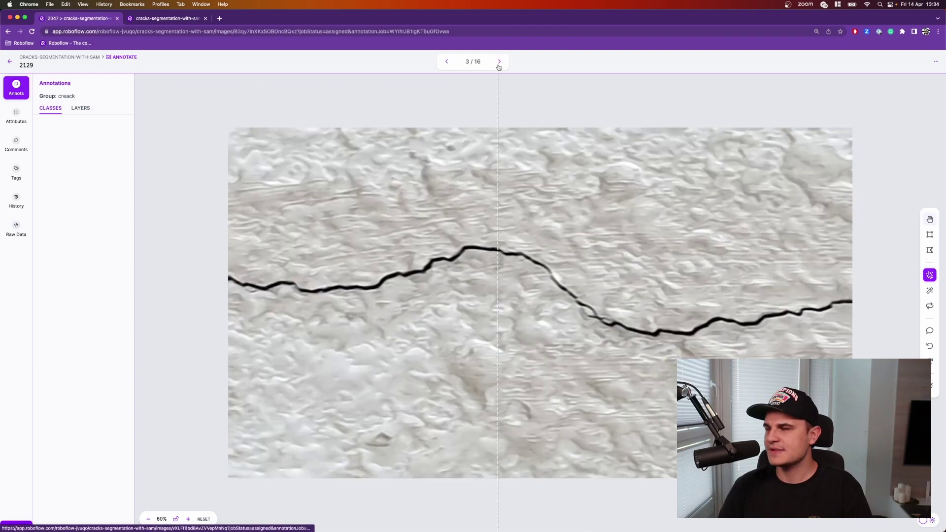
pyautogui.click(478, 254)
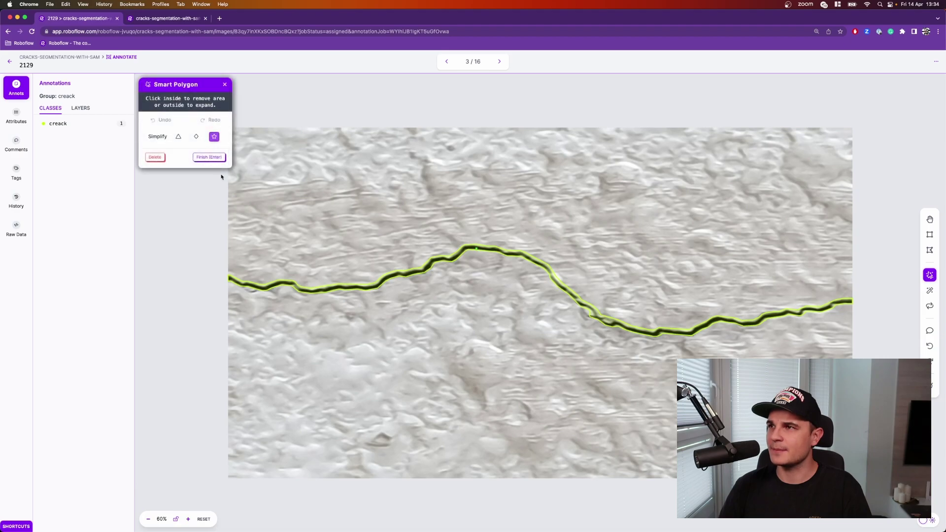
pyautogui.press('Return')
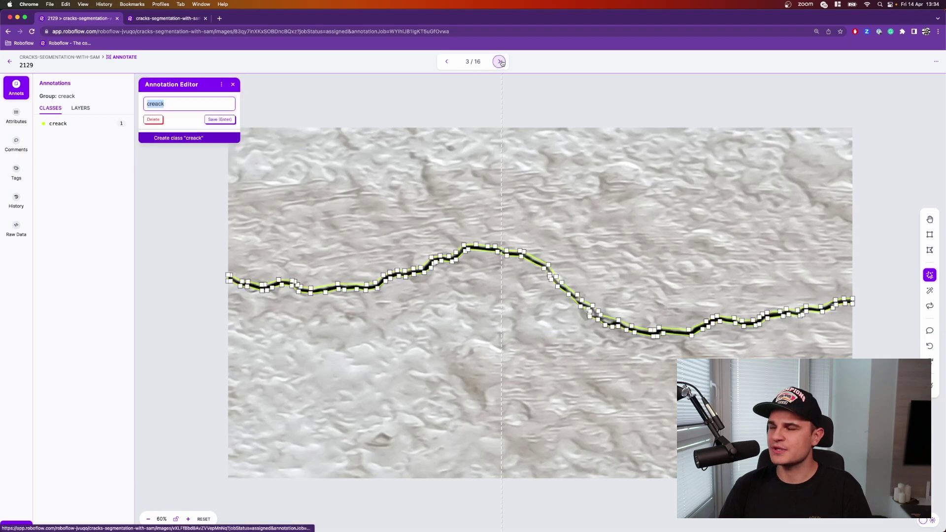
pyautogui.press('Return')
# - Advance to image 3594 and finish a smart polygon over its vertical crack
pyautogui.click(499, 62)
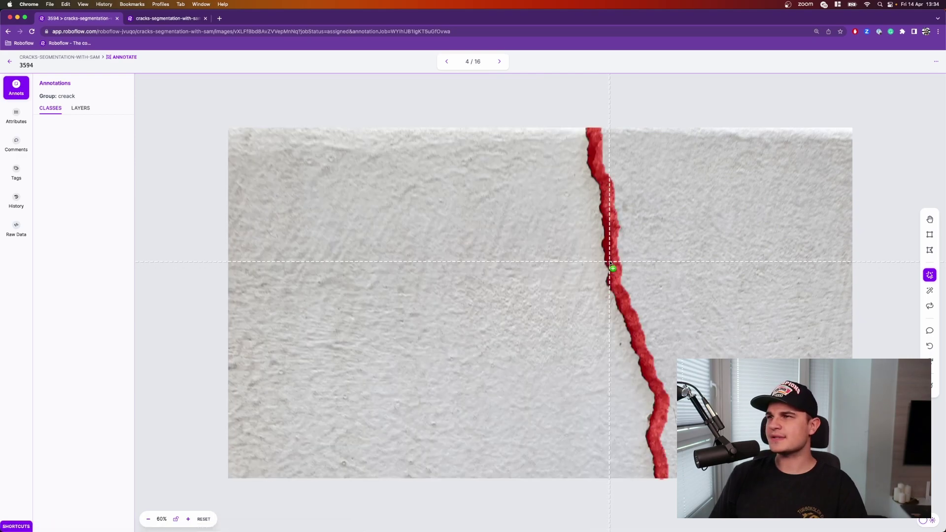
pyautogui.click(612, 267)
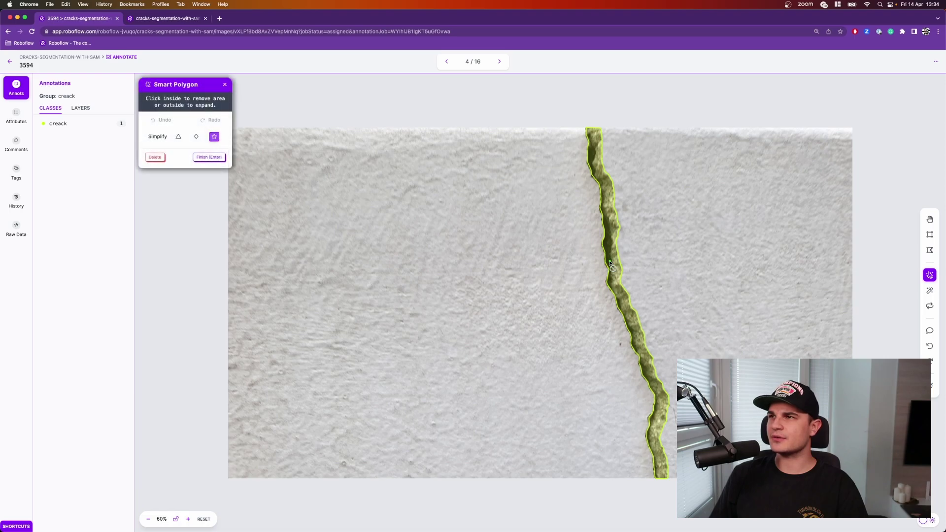
pyautogui.press('Return')
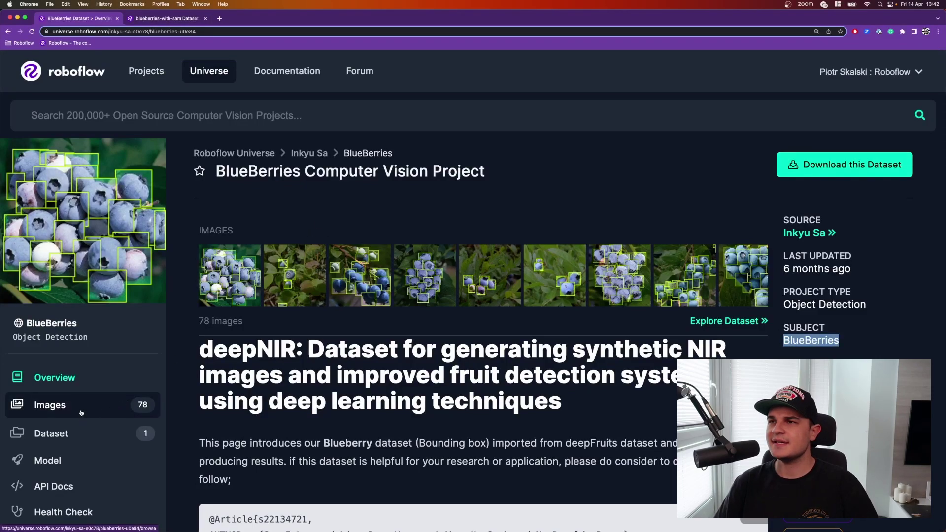
# - Open the image browser and select eight BlueBerries images, including reka and legacy
pyautogui.click(75, 408)
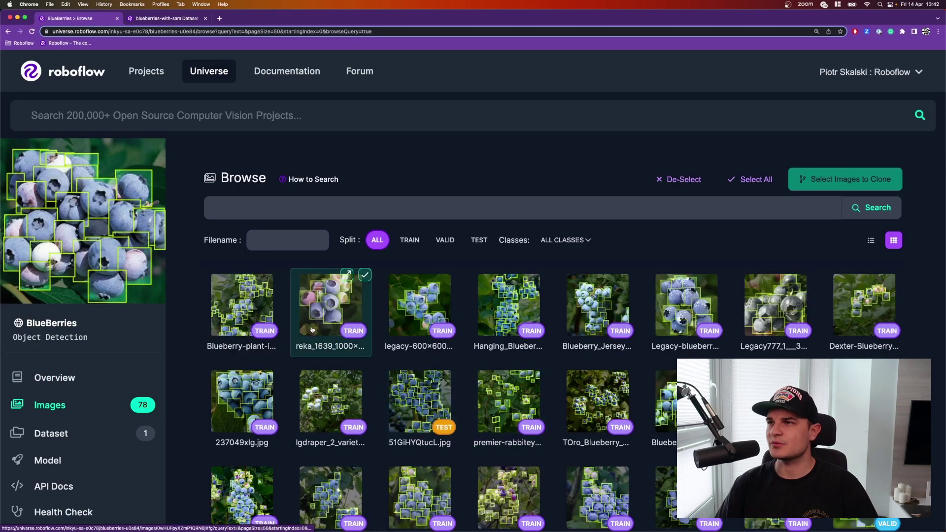
pyautogui.click(364, 276)
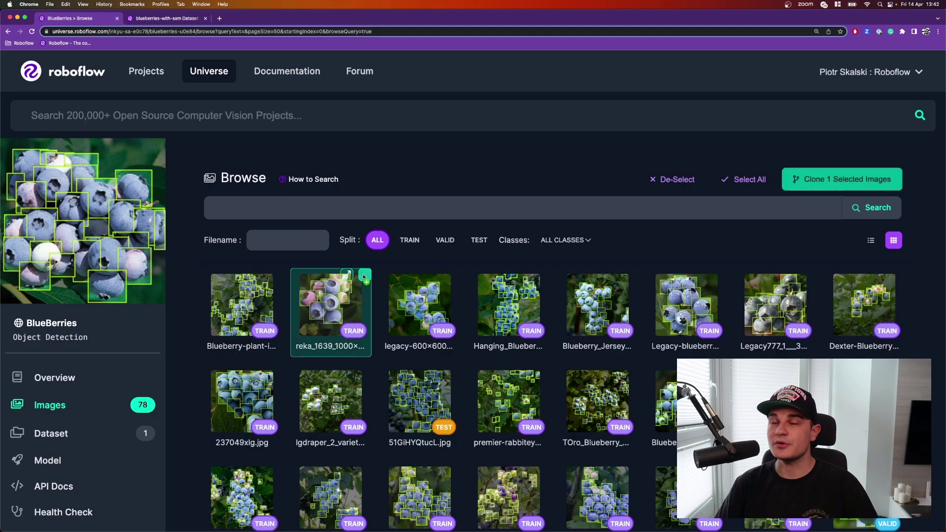
pyautogui.click(276, 276)
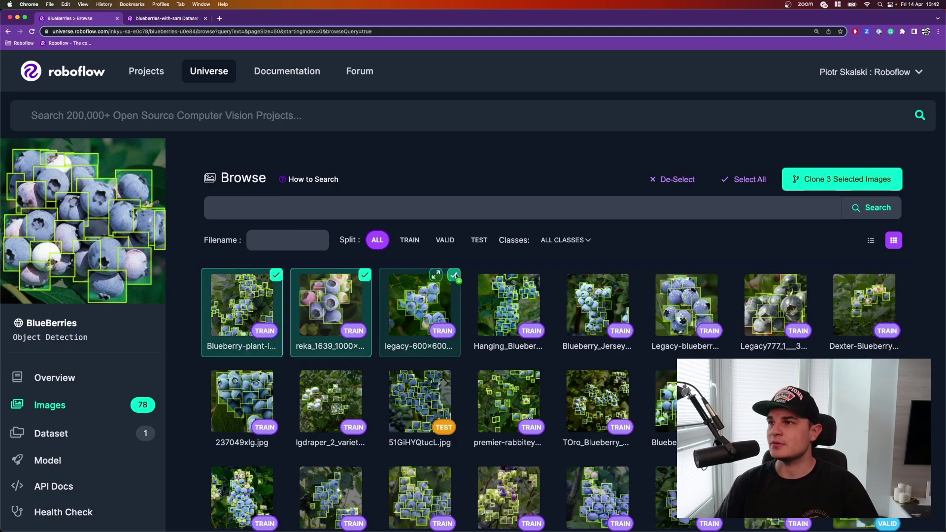
pyautogui.click(452, 275)
pyautogui.click(542, 275)
pyautogui.click(631, 275)
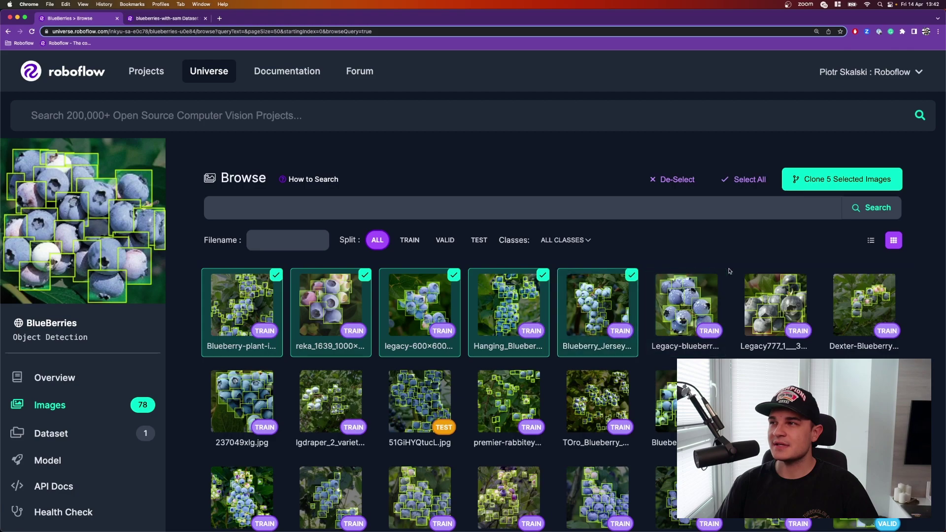
pyautogui.click(720, 275)
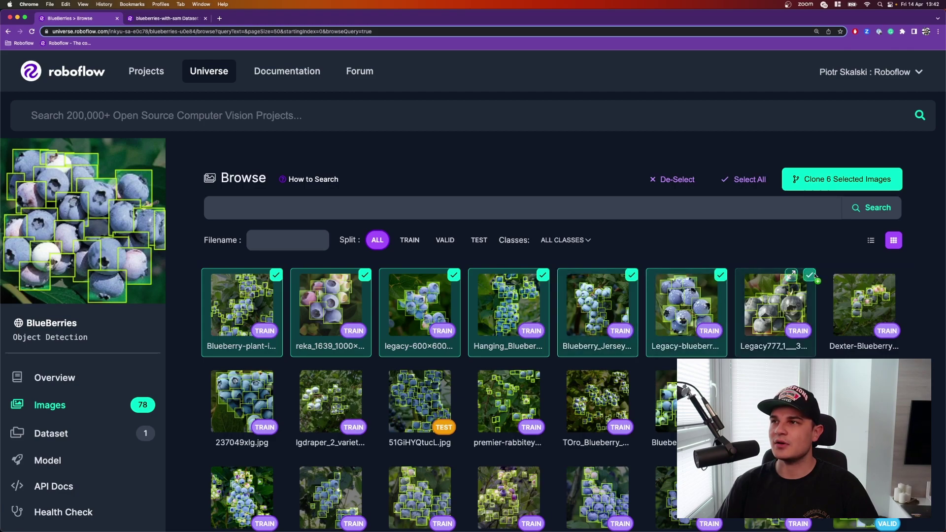
pyautogui.click(810, 275)
pyautogui.click(898, 275)
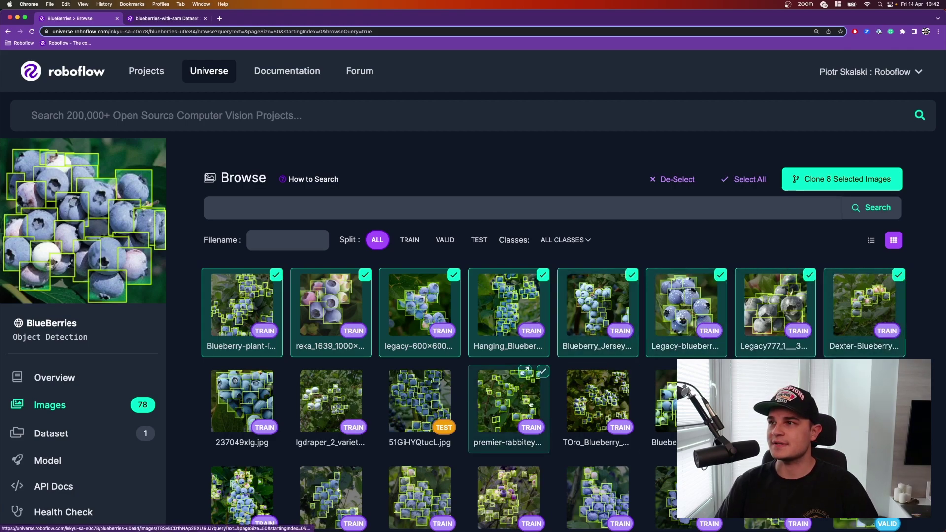
# - Clone the eight images with annotations into the Roboflow workspace's blueberries-with-sam project
pyautogui.click(818, 181)
pyautogui.scroll(-1, 591, 310)
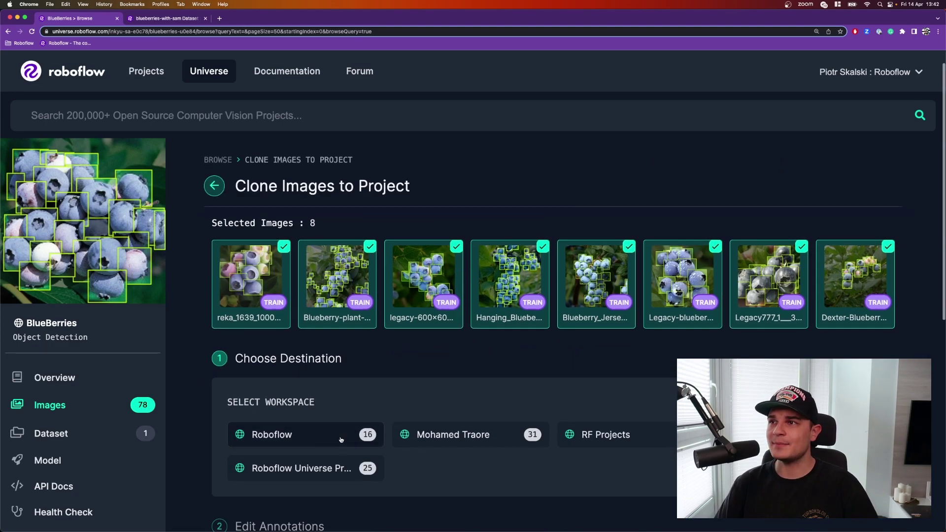
pyautogui.click(341, 440)
pyautogui.scroll(-2, 348, 391)
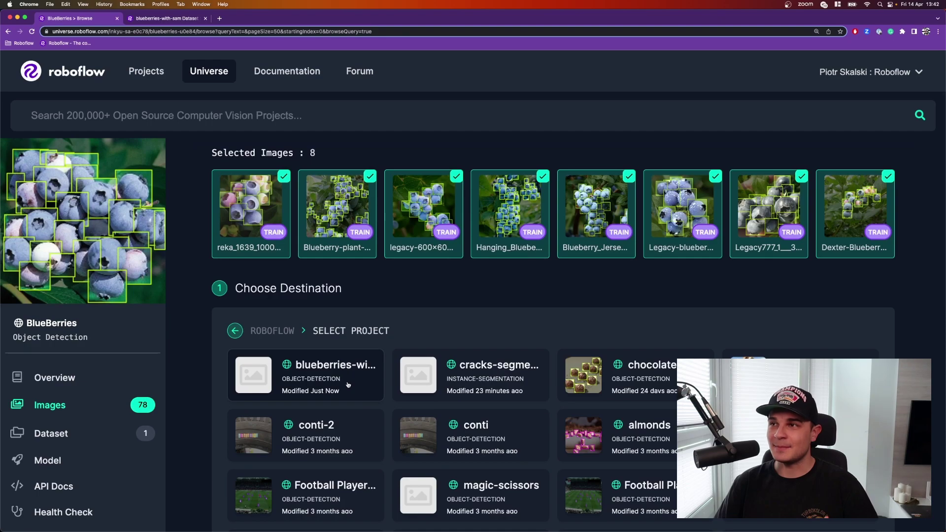
pyautogui.click(348, 384)
pyautogui.scroll(-2, 333, 421)
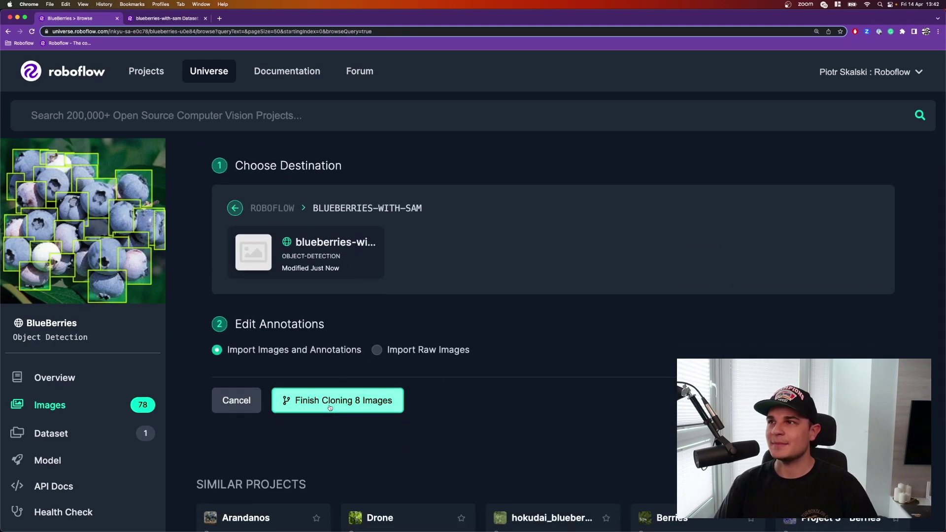
pyautogui.click(329, 404)
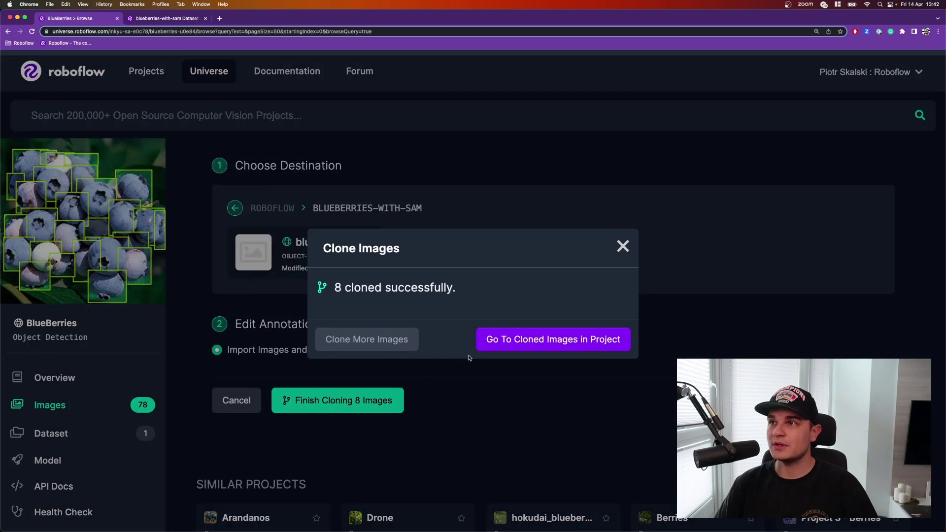
# - Open Blueberry-plant-in-fruit.jpg, then delete and restore a small right-side box
pyautogui.click(518, 341)
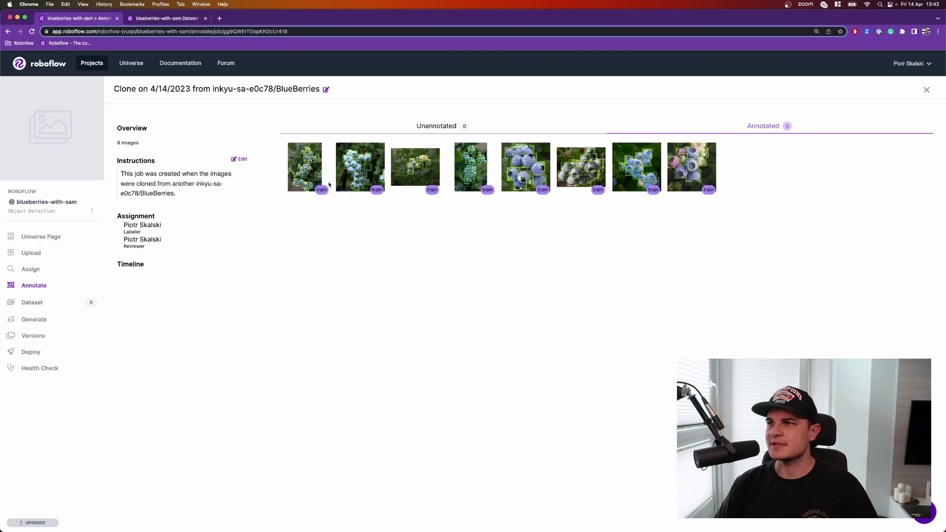
pyautogui.click(305, 171)
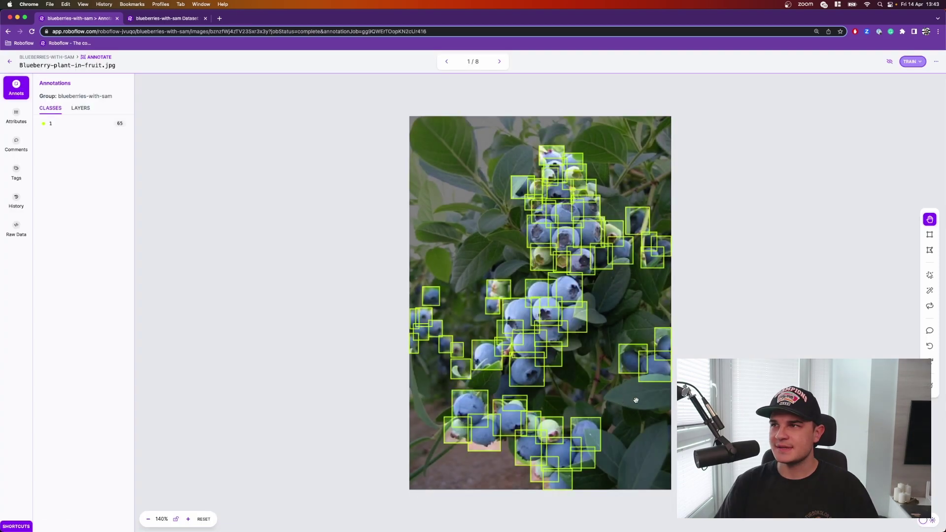
pyautogui.rightClick(634, 363)
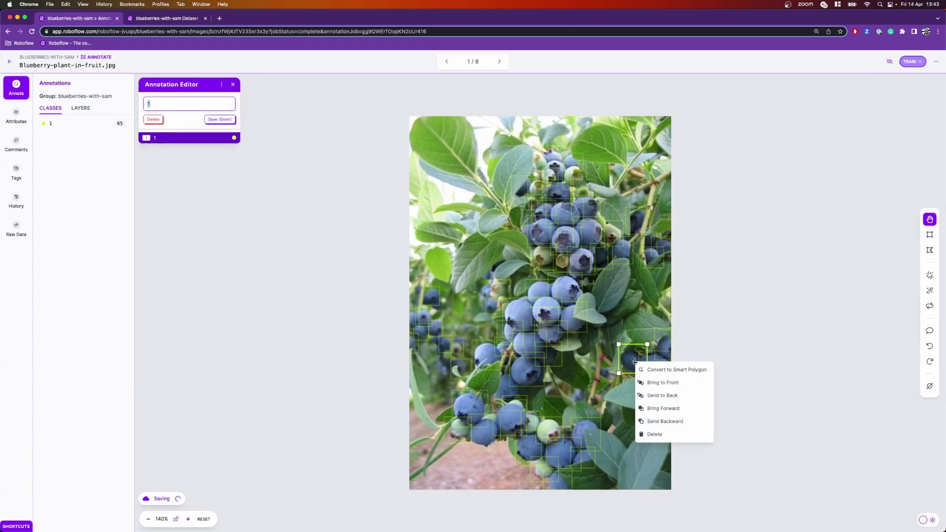
pyautogui.press('Delete')
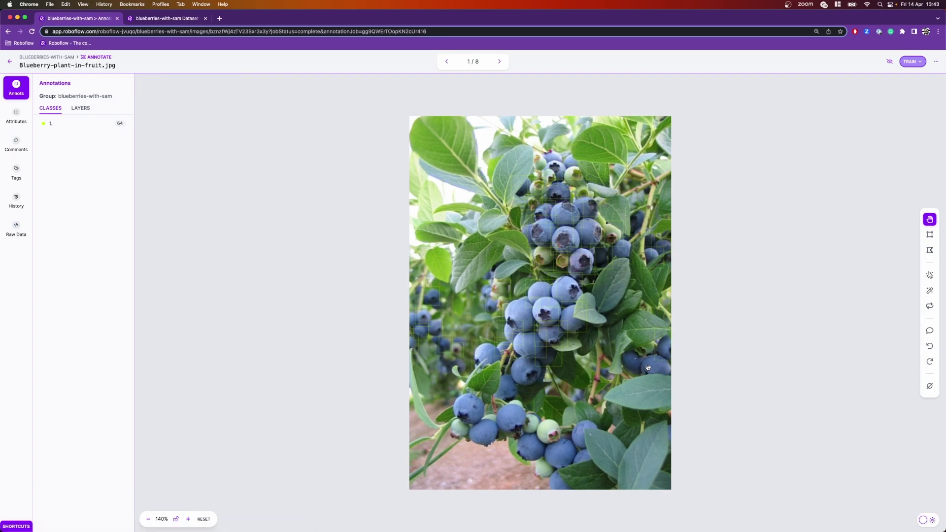
pyautogui.hotkey('ctrl', 'z')
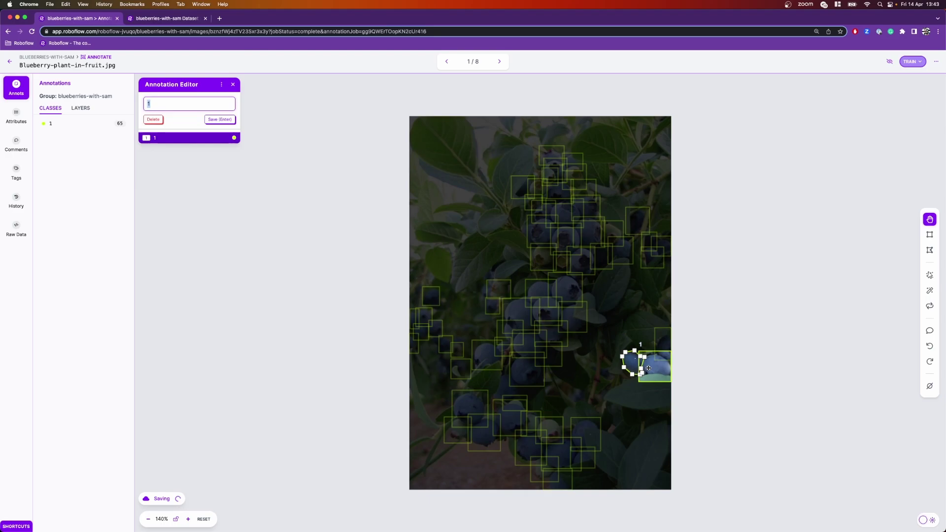
pyautogui.press('b')
pyautogui.scroll(2, 647, 367)
pyautogui.scroll(8, 648, 368)
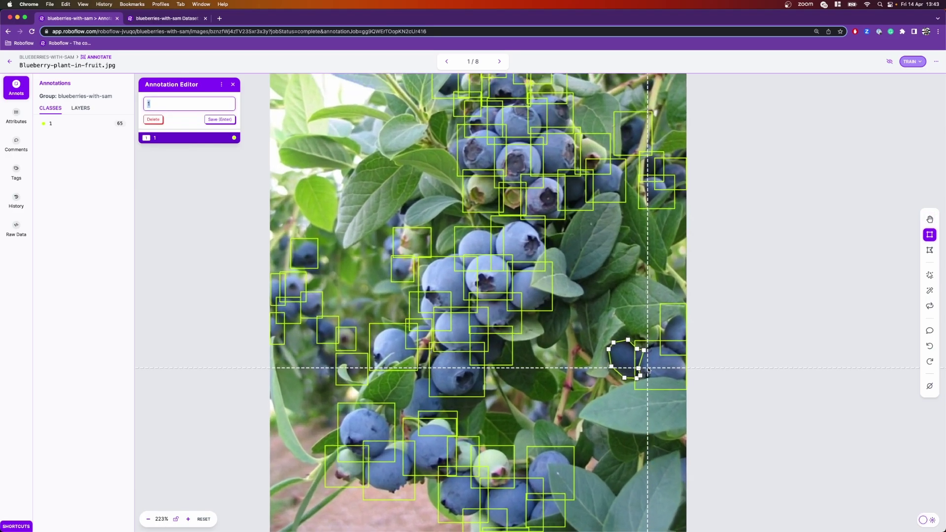
# - Convert the boxes at the right edge and the lower berry into smart polygons
pyautogui.press('d')
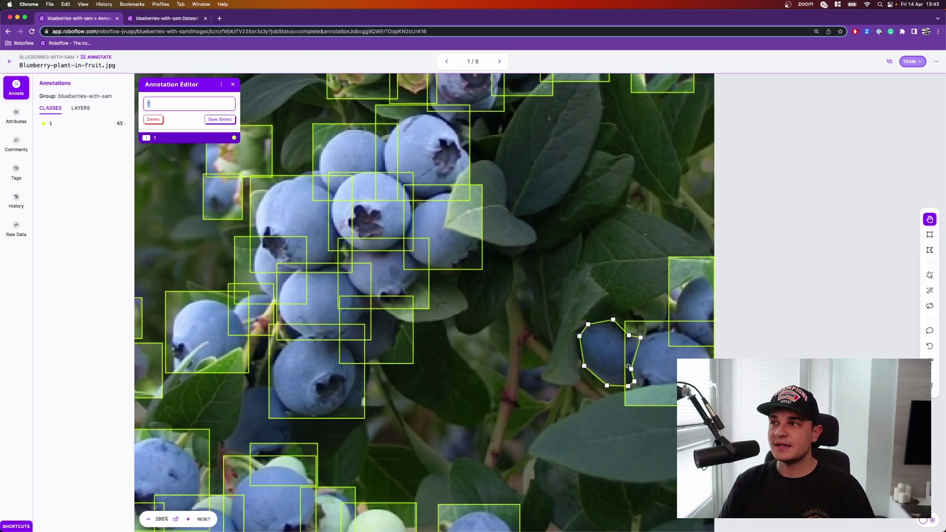
pyautogui.press('Return')
pyautogui.click(663, 365)
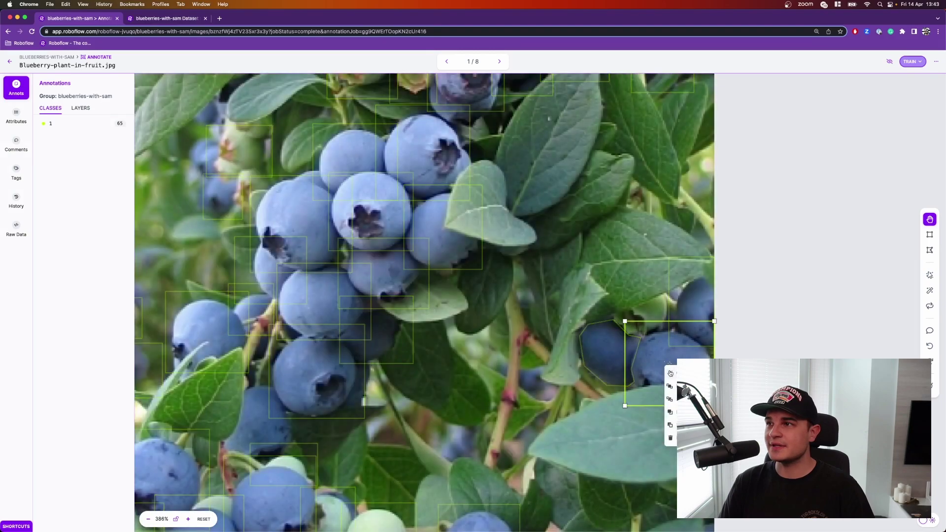
pyautogui.click(670, 373)
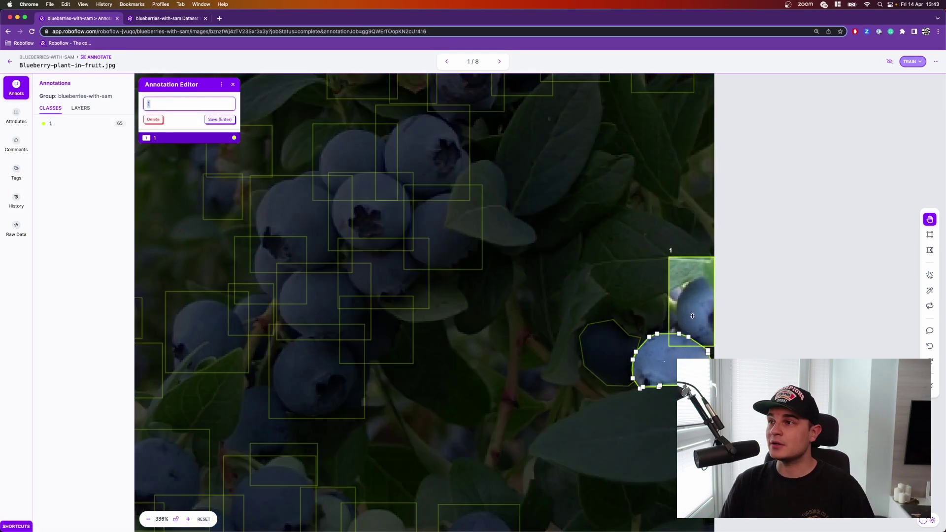
pyautogui.click(691, 316)
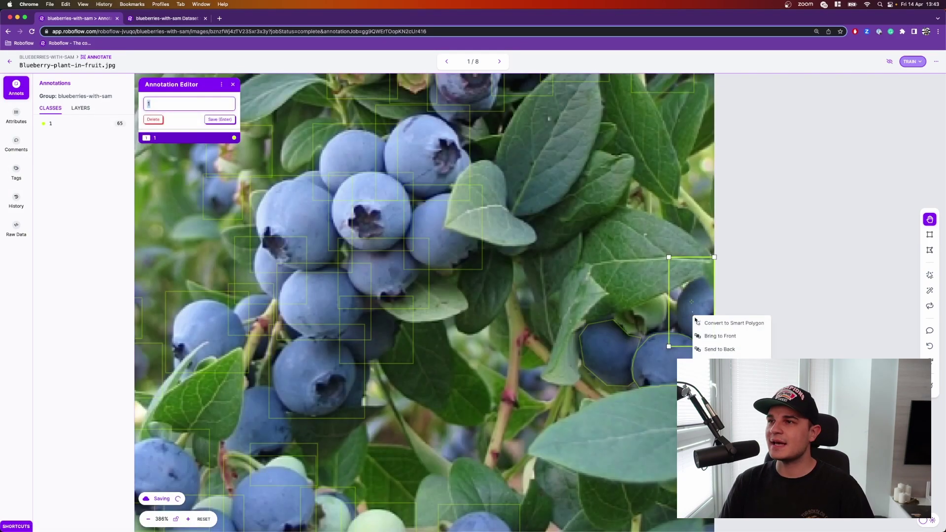
pyautogui.click(721, 321)
pyautogui.scroll(-3, 633, 401)
pyautogui.scroll(-3, 587, 409)
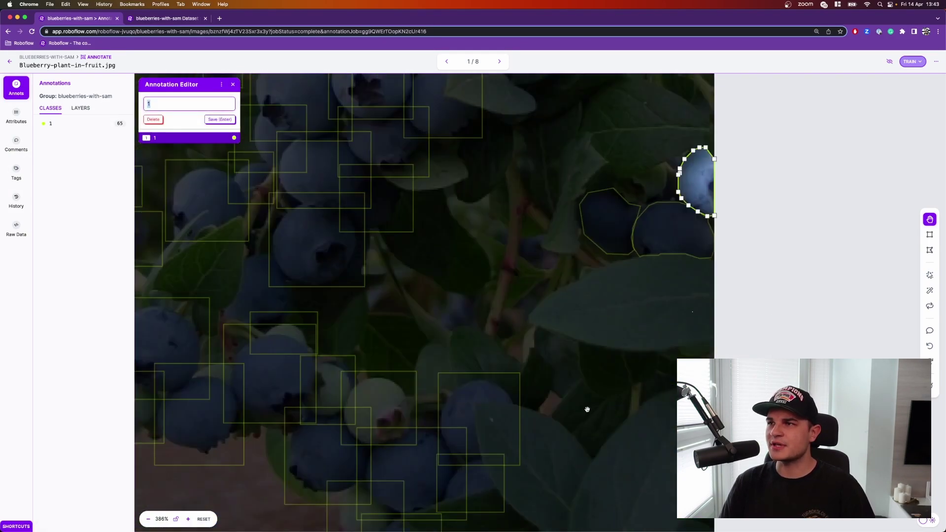
pyautogui.click(467, 407)
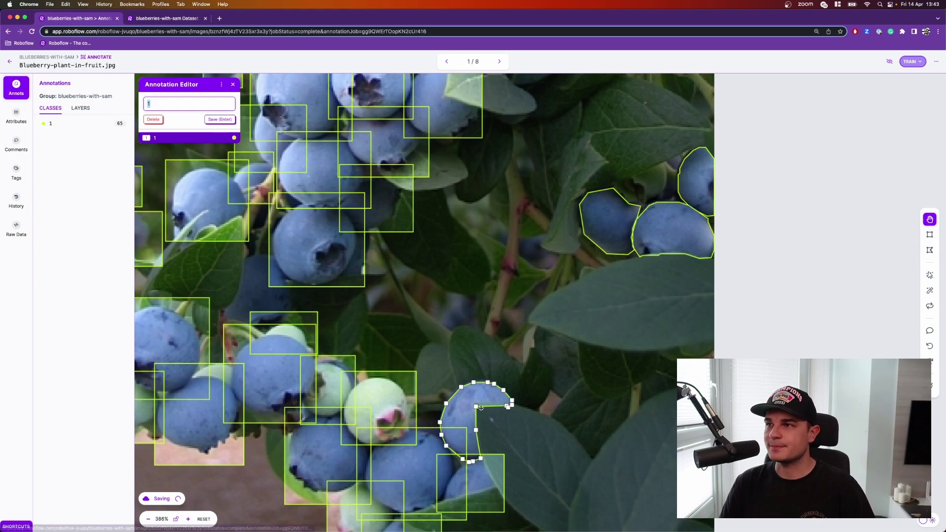
pyautogui.scroll(-5, 508, 405)
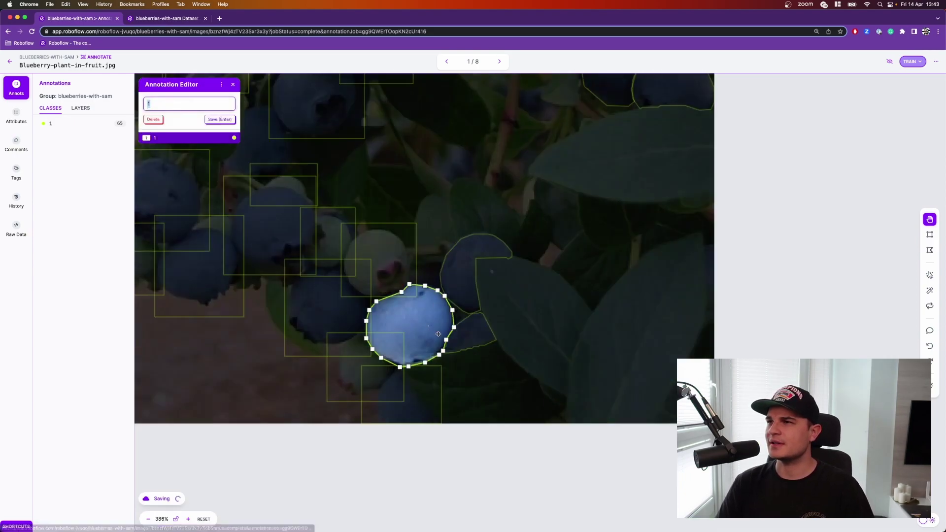
# - Convert a small box and the lower-left box in the central cluster into smart polygons
pyautogui.rightClick(369, 369)
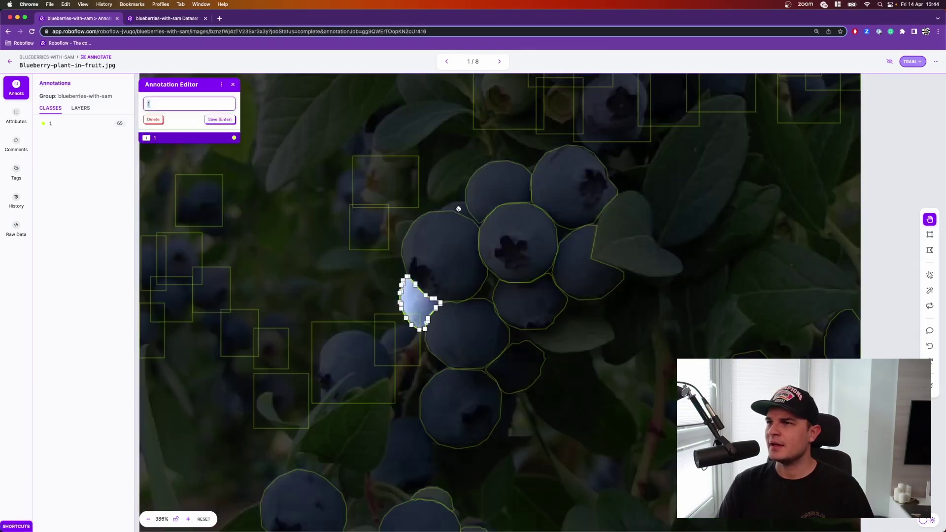
pyautogui.rightClick(369, 230)
pyautogui.click(369, 231)
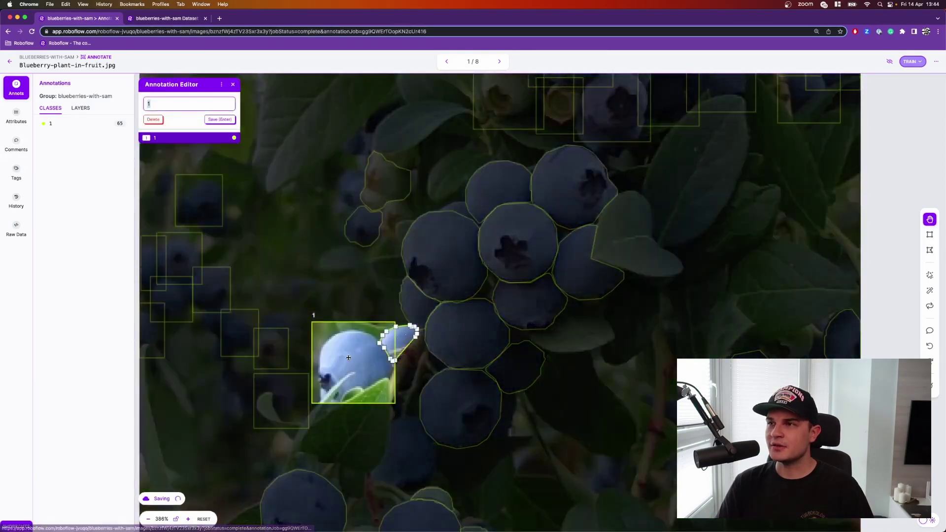
pyautogui.rightClick(293, 401)
pyautogui.click(331, 400)
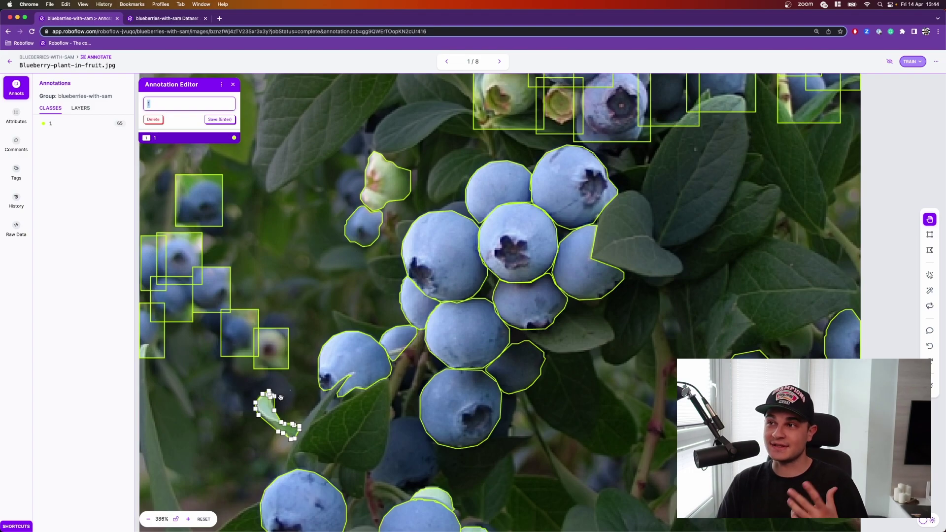
# - Delete the stray leaf annotation and outline the small fruit as a class 1 smart polygon
pyautogui.press('BackSpace')
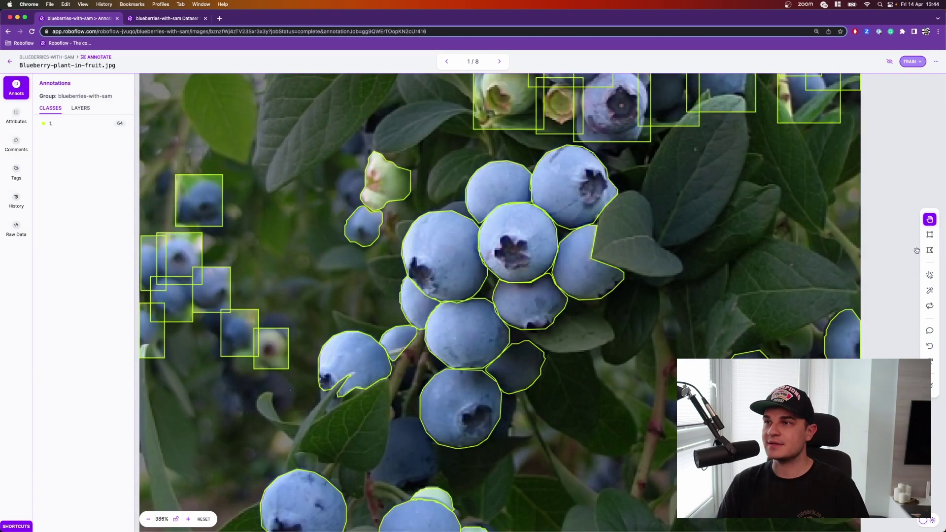
pyautogui.click(930, 275)
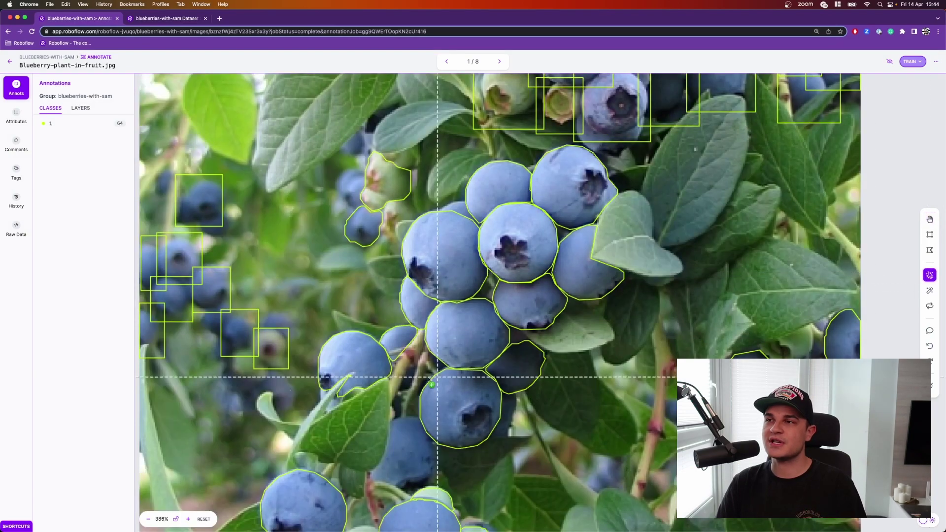
pyautogui.click(281, 389)
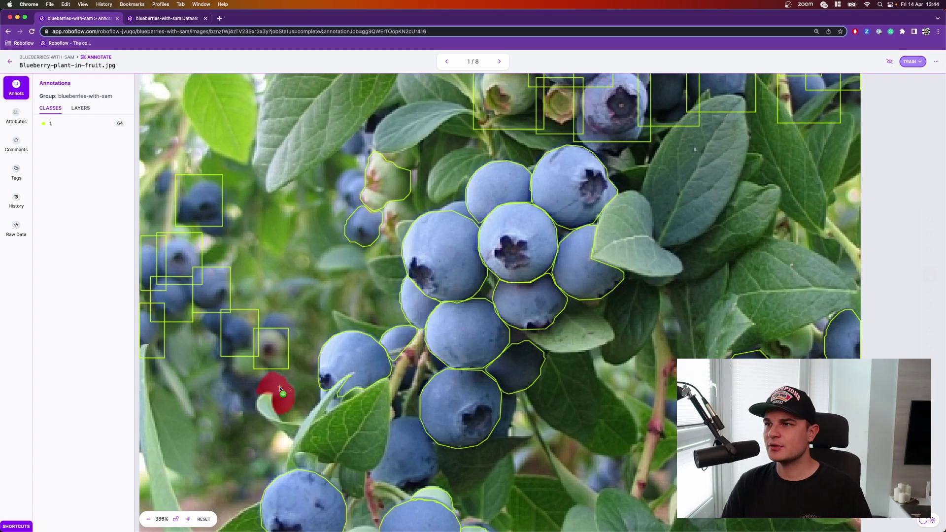
pyautogui.click(280, 389)
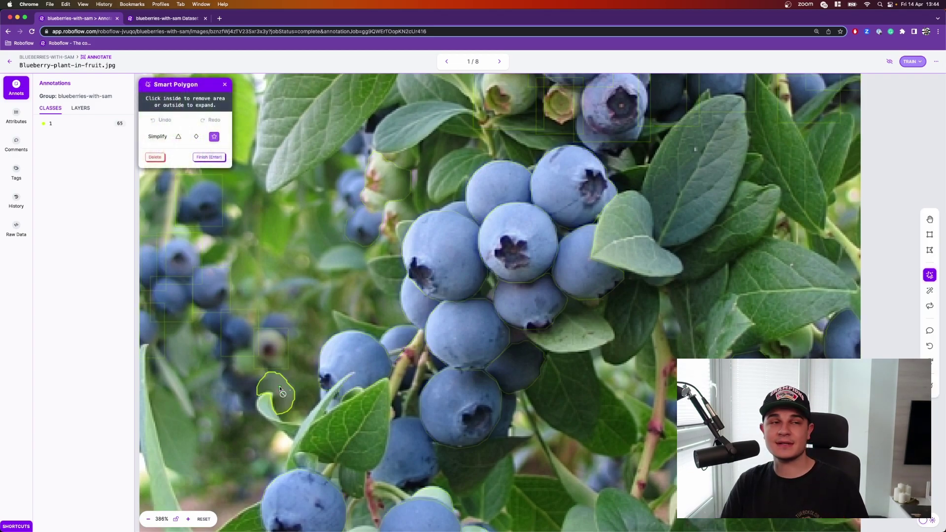
pyautogui.click(218, 160)
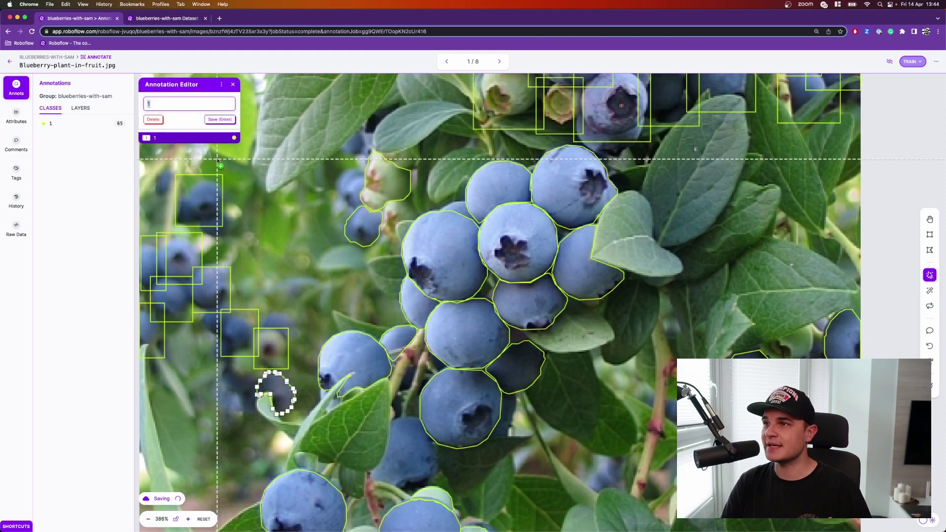
pyautogui.click(220, 120)
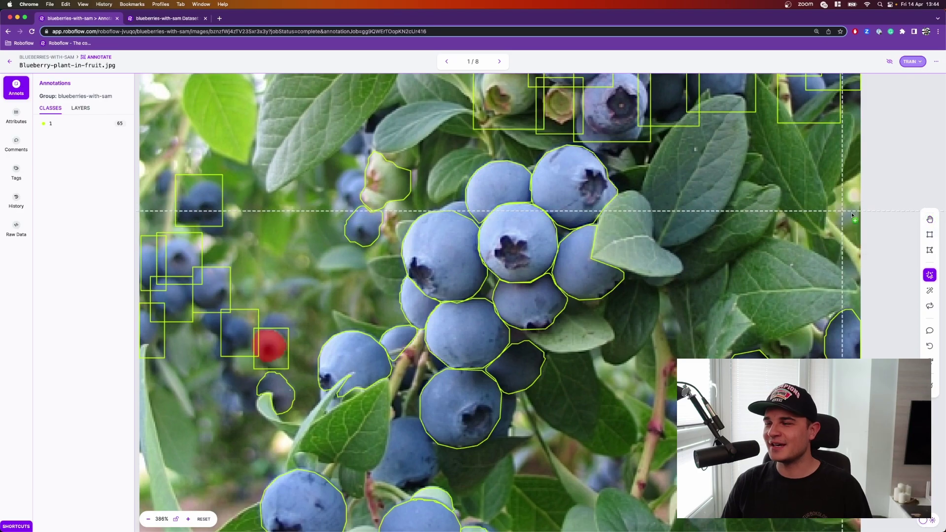
# - Convert the small bounding box and its neighbouring box into polygons
pyautogui.click(929, 220)
pyautogui.rightClick(271, 347)
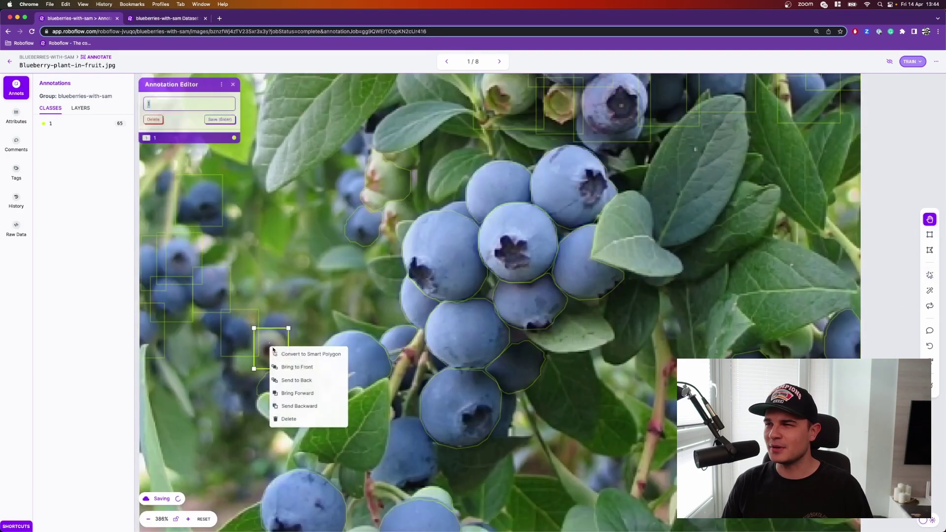
pyautogui.click(279, 354)
pyautogui.rightClick(240, 339)
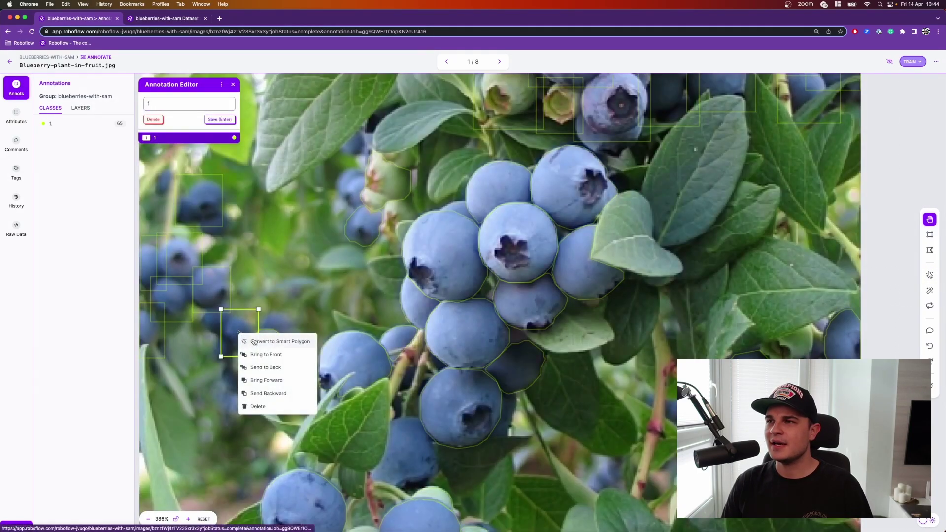
pyautogui.click(260, 339)
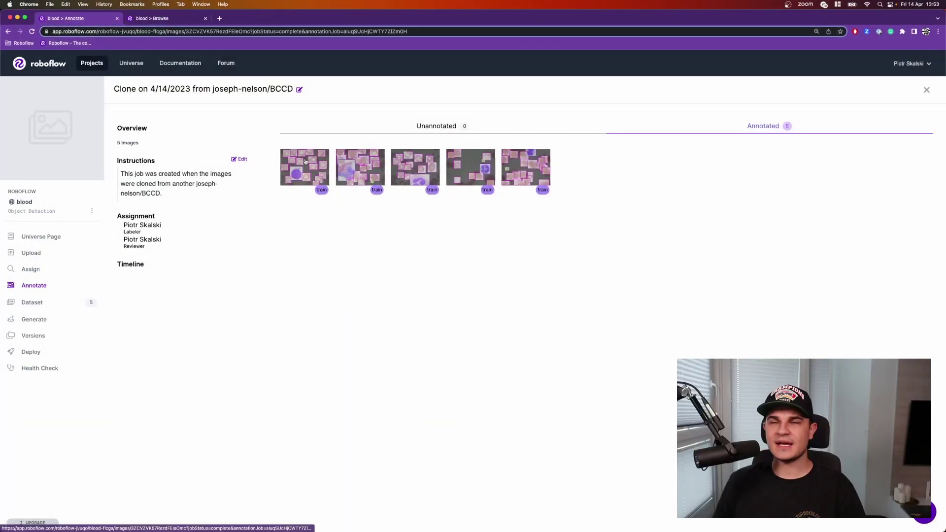
# - Open BloodImage_00356_jpg and convert the white blood cell box into a smart polygon
pyautogui.click(304, 161)
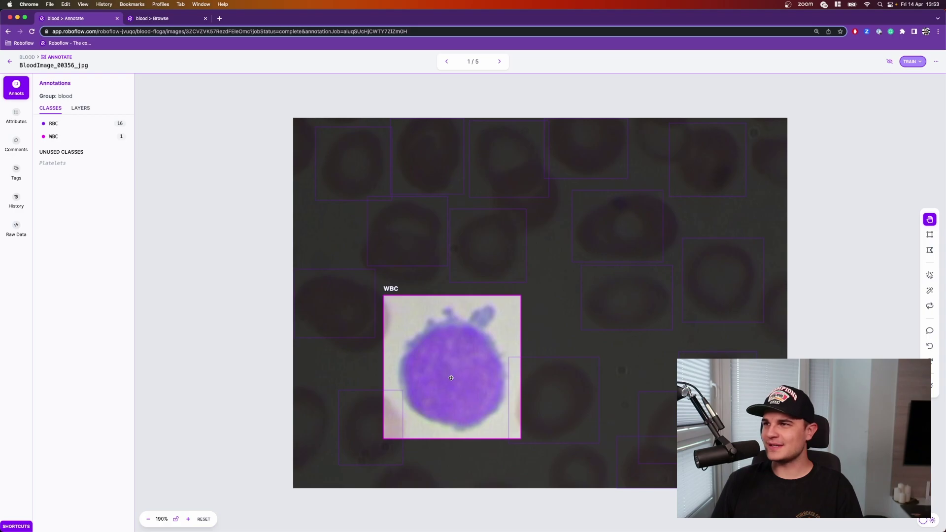
pyautogui.rightClick(452, 379)
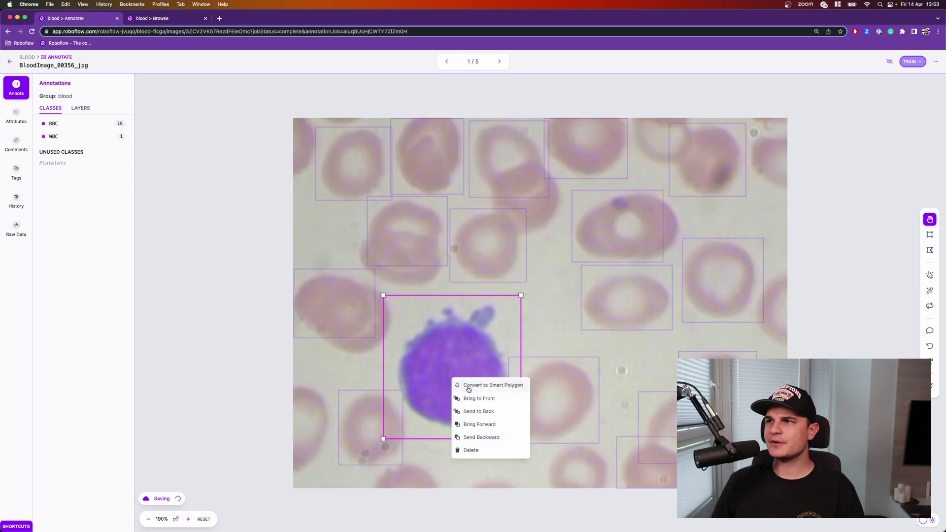
pyautogui.click(468, 387)
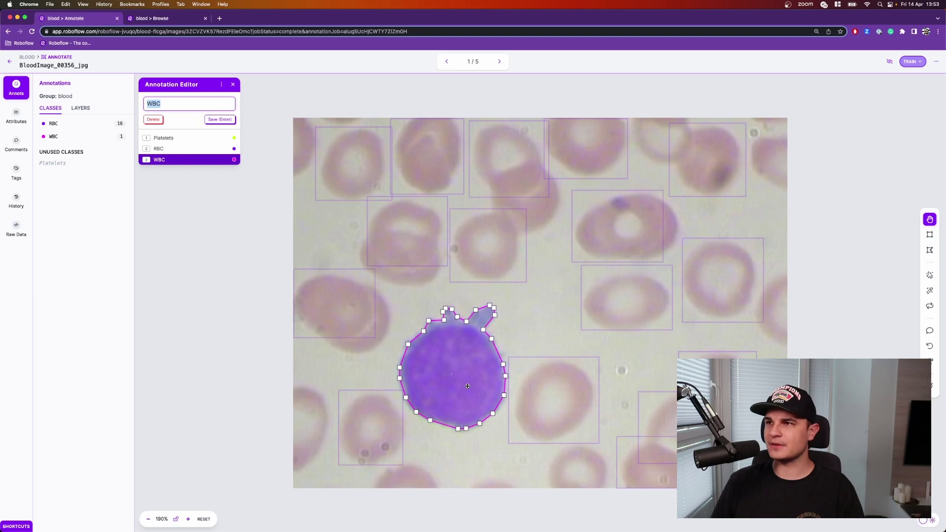
pyautogui.press('Return')
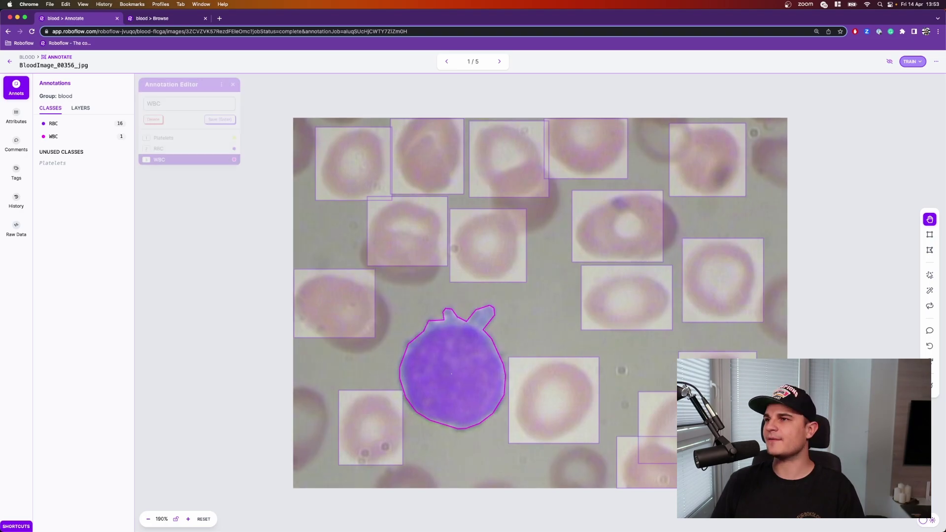
# - Convert the bottom-left, left, another and right red cell boxes into RBC polygons
pyautogui.rightClick(384, 417)
pyautogui.click(389, 421)
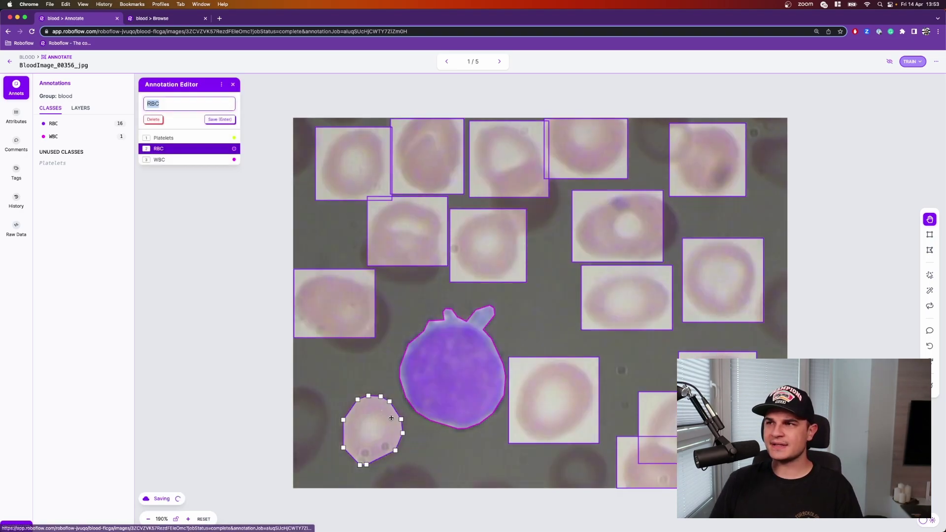
pyautogui.press('Return')
pyautogui.rightClick(355, 310)
pyautogui.click(365, 314)
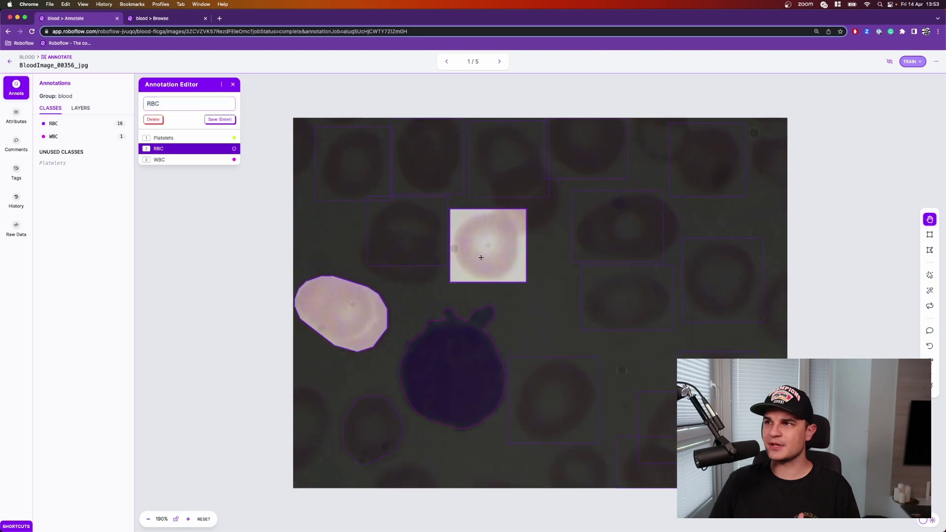
pyautogui.press('Return')
pyautogui.rightClick(486, 259)
pyautogui.click(491, 264)
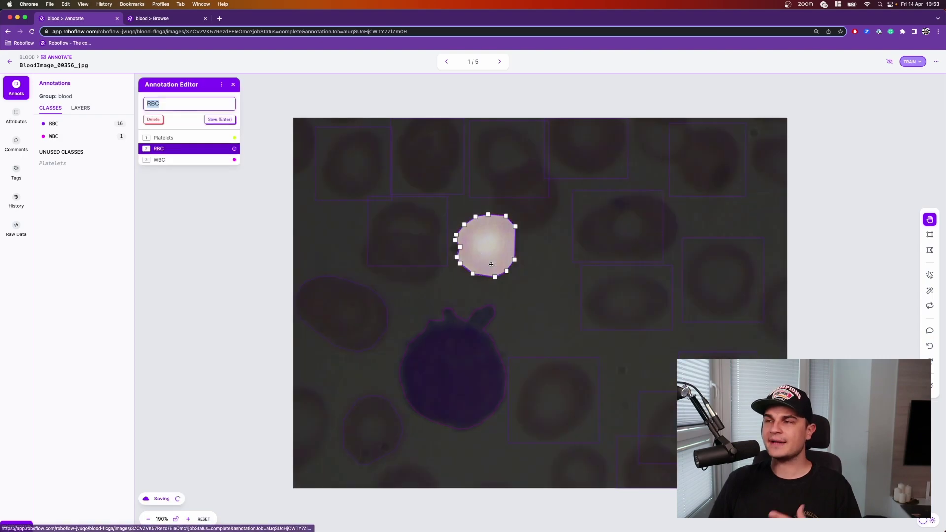
pyautogui.press('Return')
pyautogui.rightClick(621, 296)
pyautogui.click(627, 299)
pyautogui.press('Return')
# - Convert the top-right, top and far-right red cell boxes into RBC polygons
pyautogui.rightClick(627, 234)
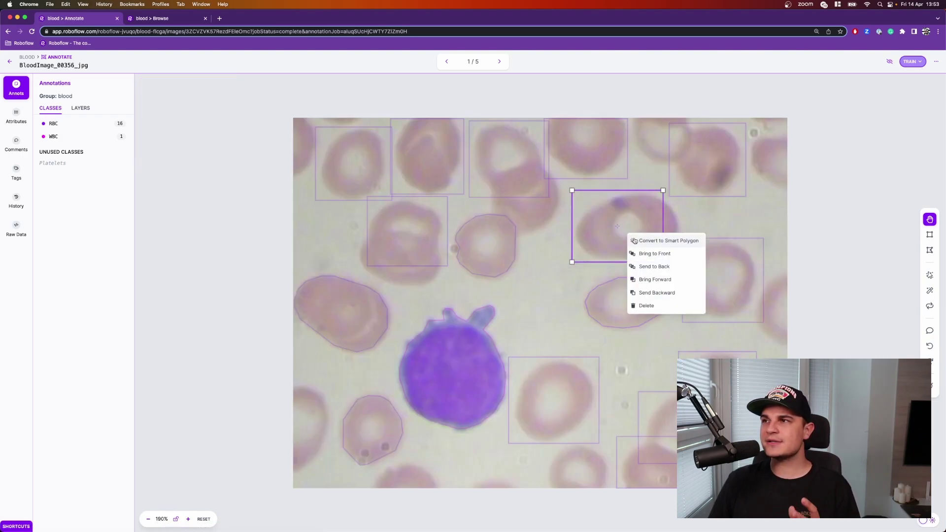
pyautogui.click(633, 239)
pyautogui.press('Return')
pyautogui.rightClick(590, 156)
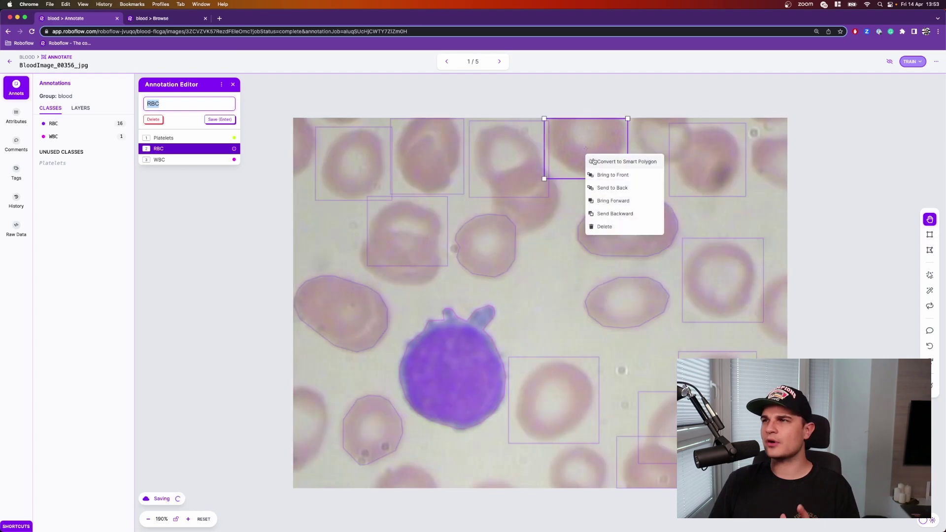
pyautogui.click(595, 161)
pyautogui.press('Return')
pyautogui.rightClick(721, 267)
pyautogui.click(728, 272)
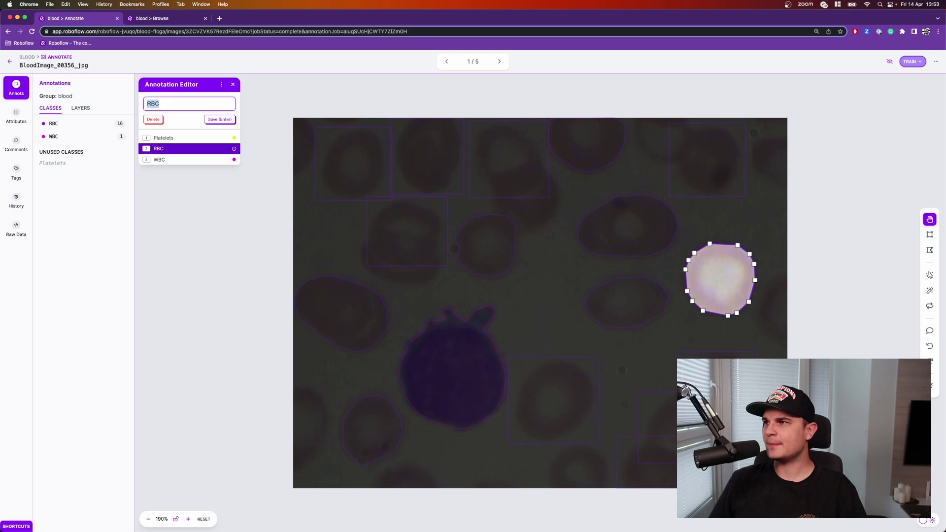
# - Outline the red cell cut off at the right edge as an RBC smart polygon
pyautogui.click(929, 276)
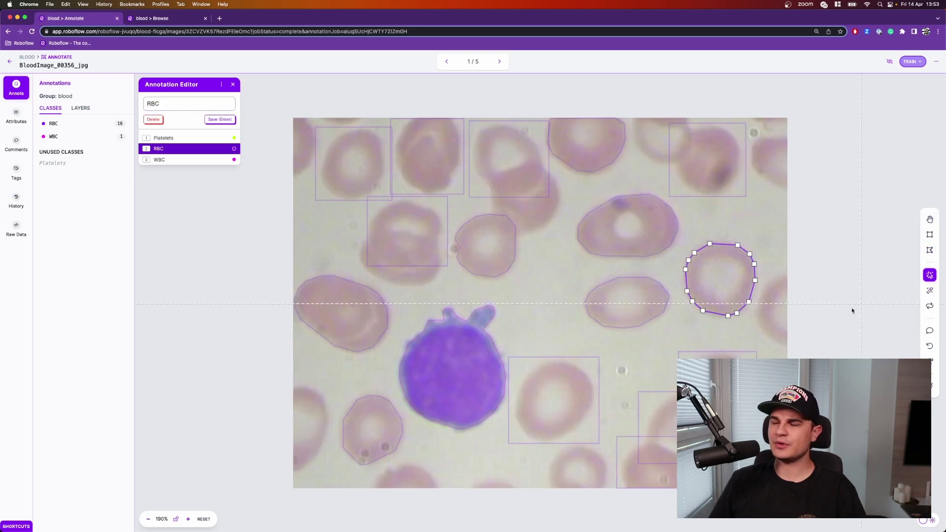
pyautogui.click(776, 312)
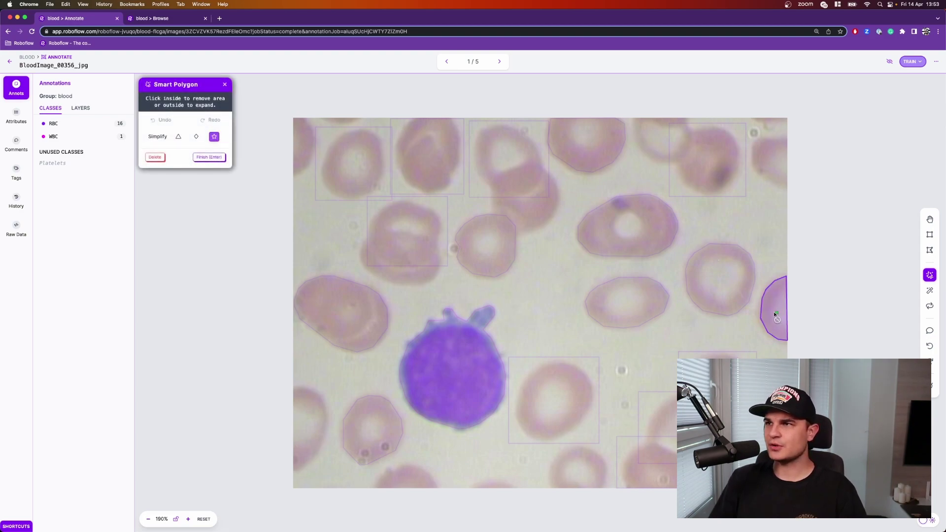
pyautogui.click(208, 156)
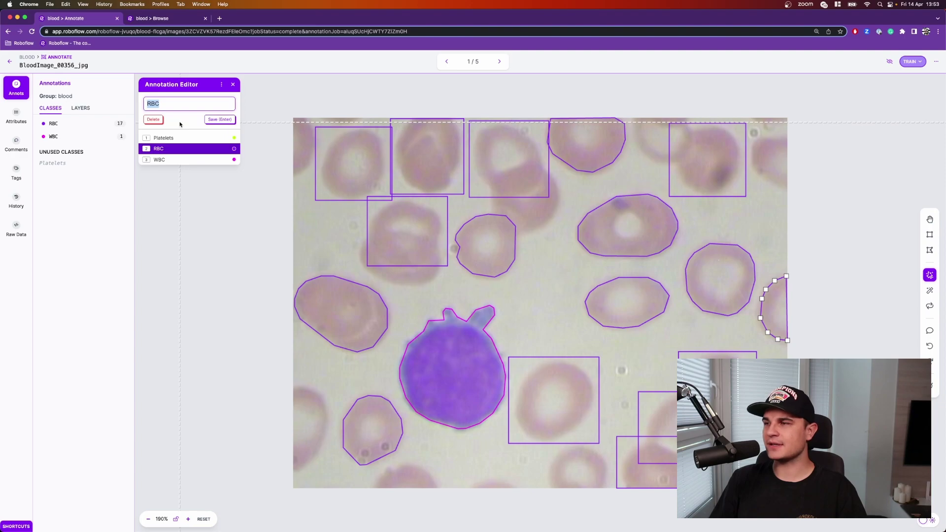
pyautogui.press('Return')
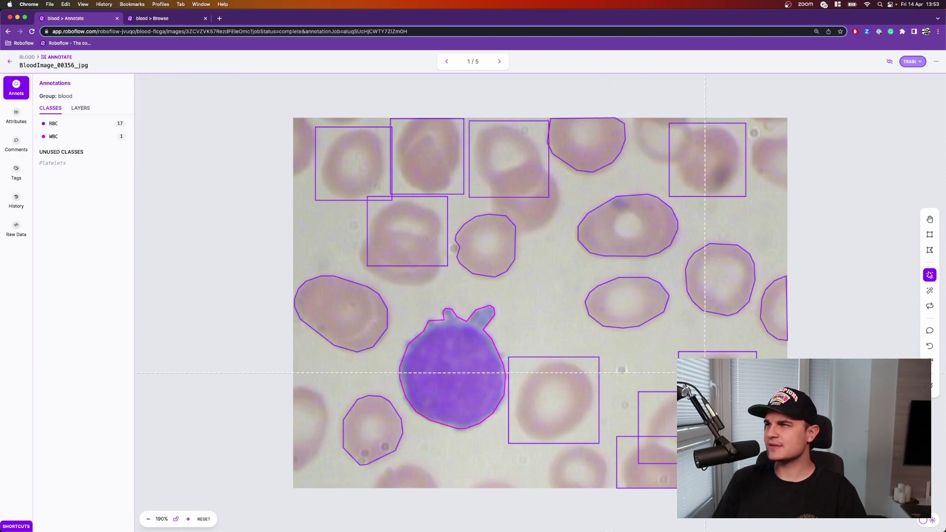
pyautogui.click(929, 219)
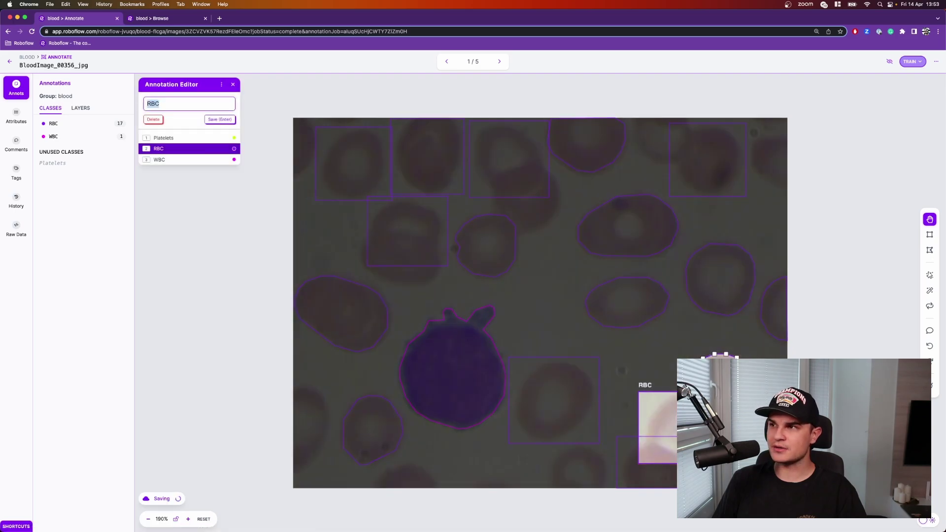
pyautogui.press('Return')
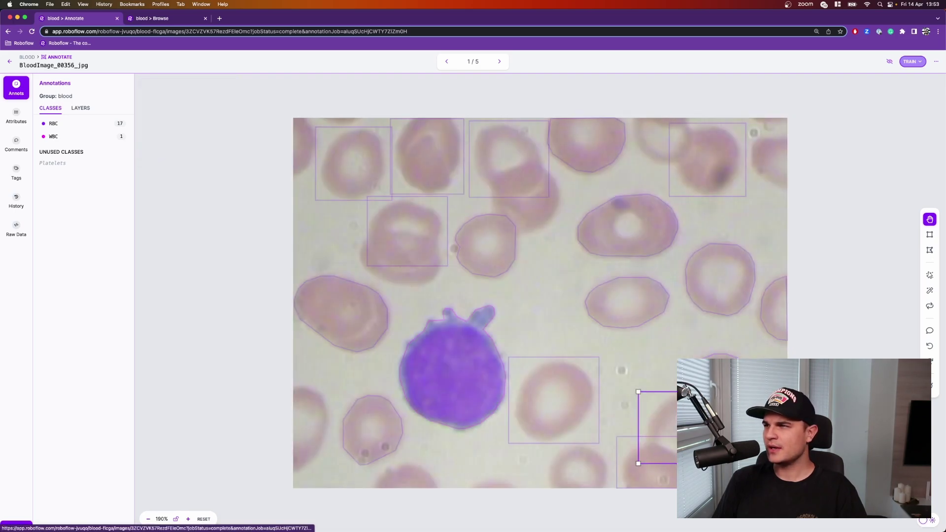
pyautogui.click(665, 460)
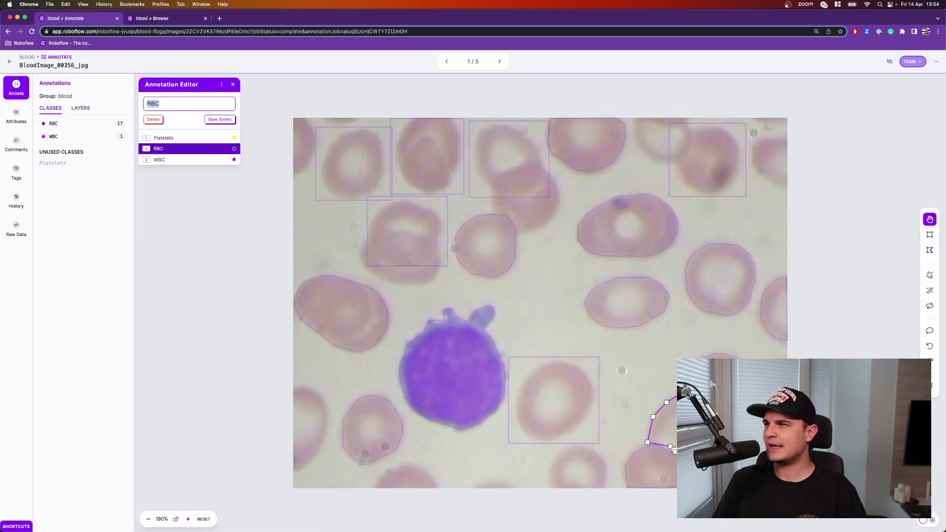
# - Fix the lower-right red cell outline's bottom vertices and save it as RBC, giving 17 RBC
pyautogui.press('s')
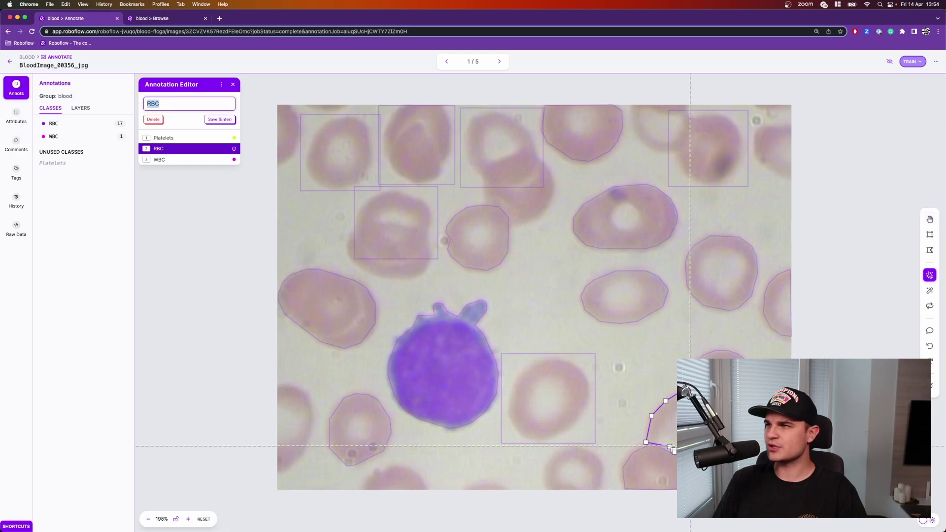
pyautogui.scroll(3, 671, 447)
pyautogui.scroll(3, 672, 451)
pyautogui.scroll(3, 675, 454)
pyautogui.press('d')
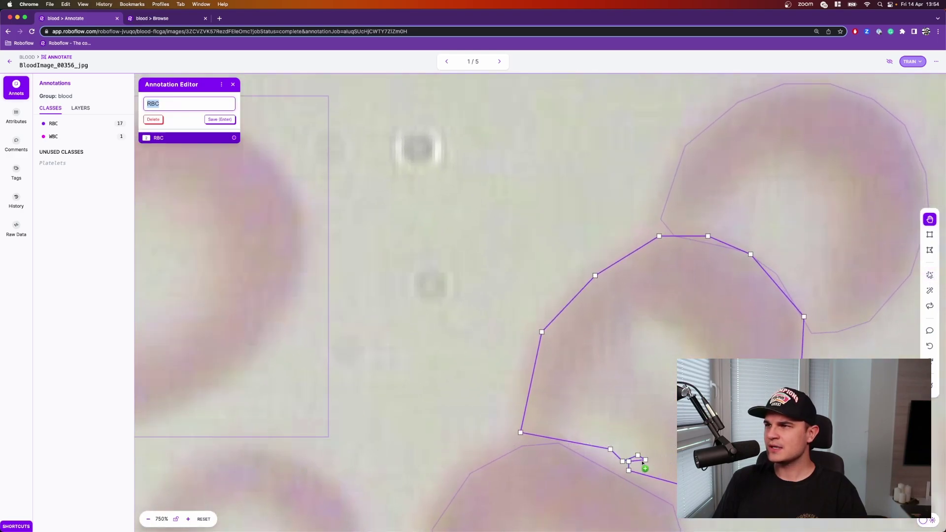
pyautogui.click(646, 460)
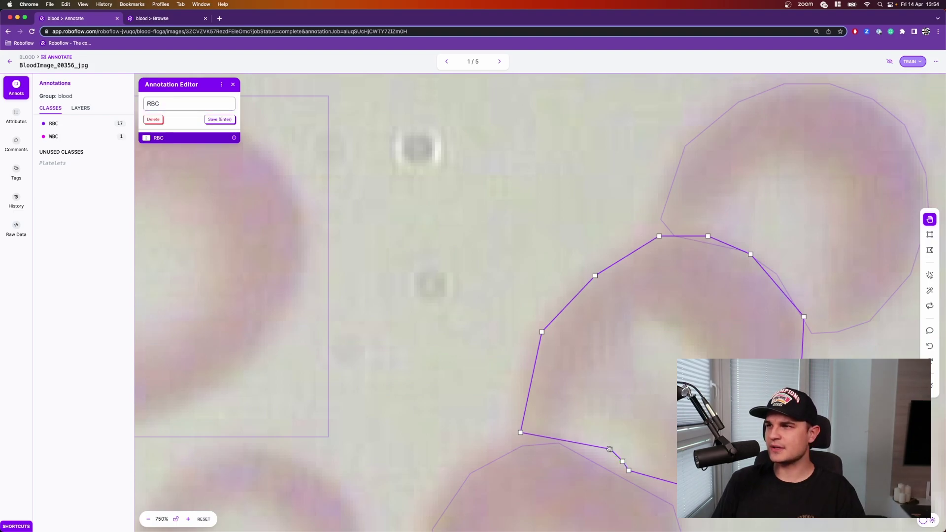
pyautogui.press('Return')
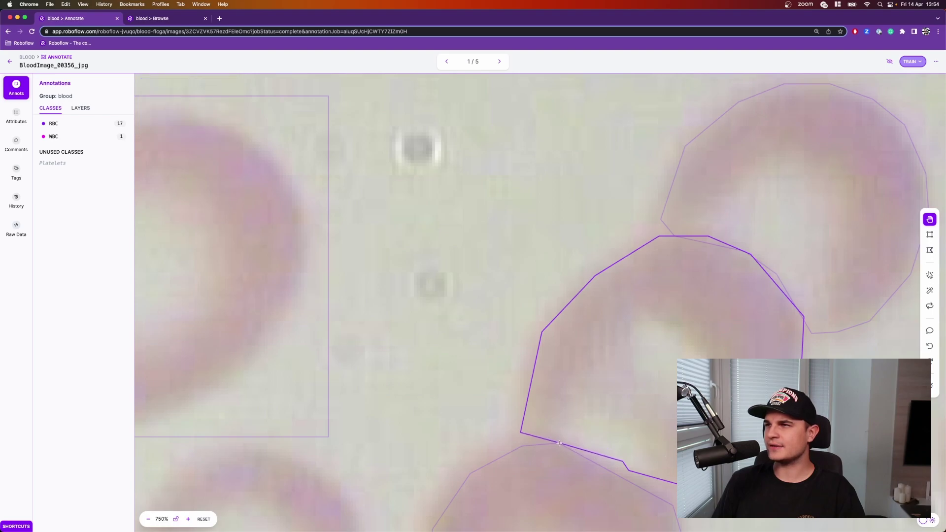
pyautogui.click(620, 461)
pyautogui.press('Return')
pyautogui.click(623, 469)
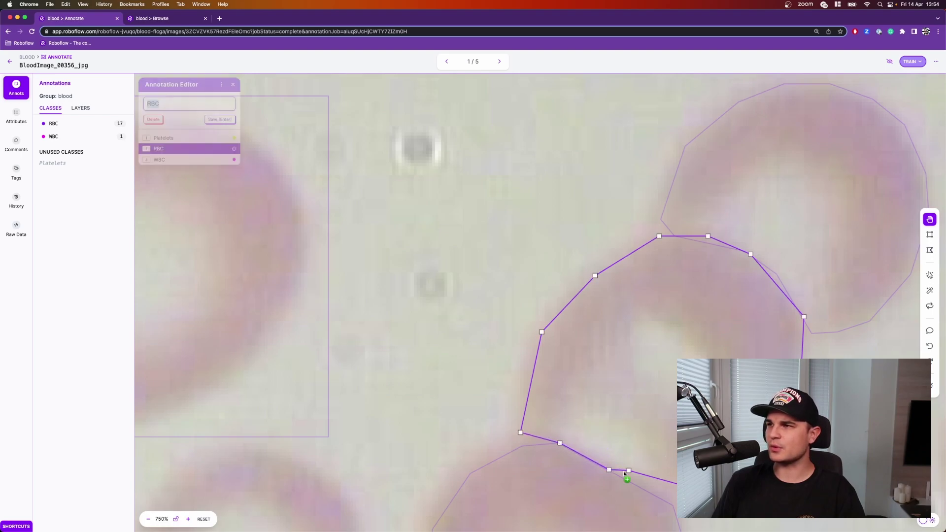
pyautogui.press('Return')
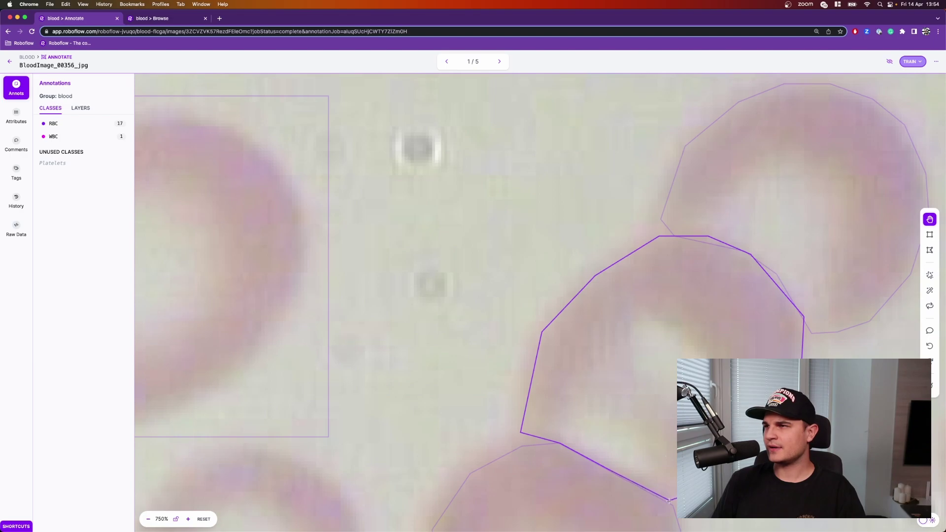
pyautogui.click(670, 503)
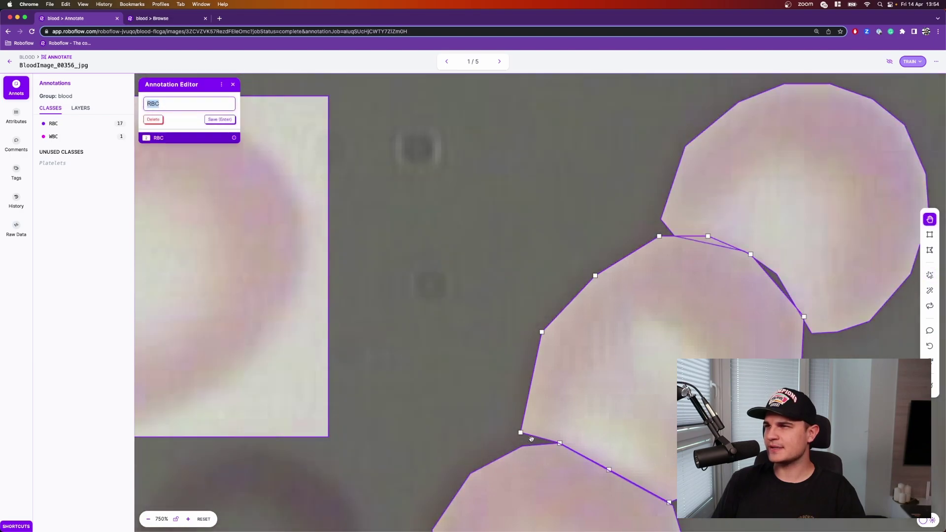
pyautogui.press('Return')
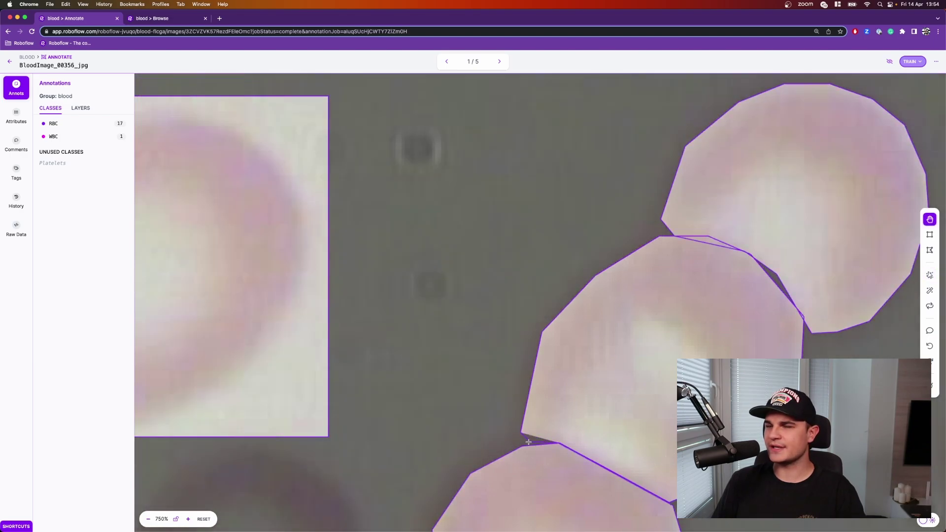
pyautogui.click(541, 443)
pyautogui.scroll(-10, 603, 433)
# - Smart-polygon the bottom-centre cell and four edge cells, saving each as RBC
pyautogui.press('Return')
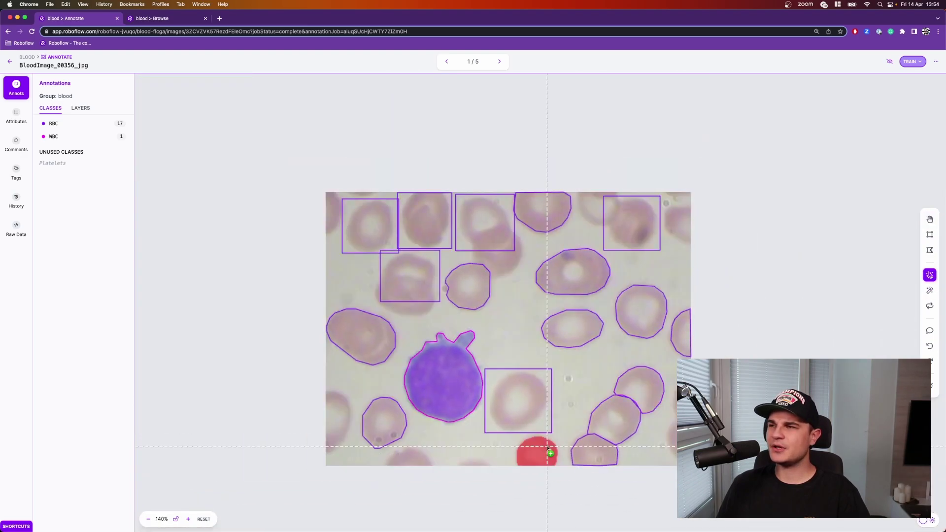
pyautogui.click(411, 462)
pyautogui.press('Return')
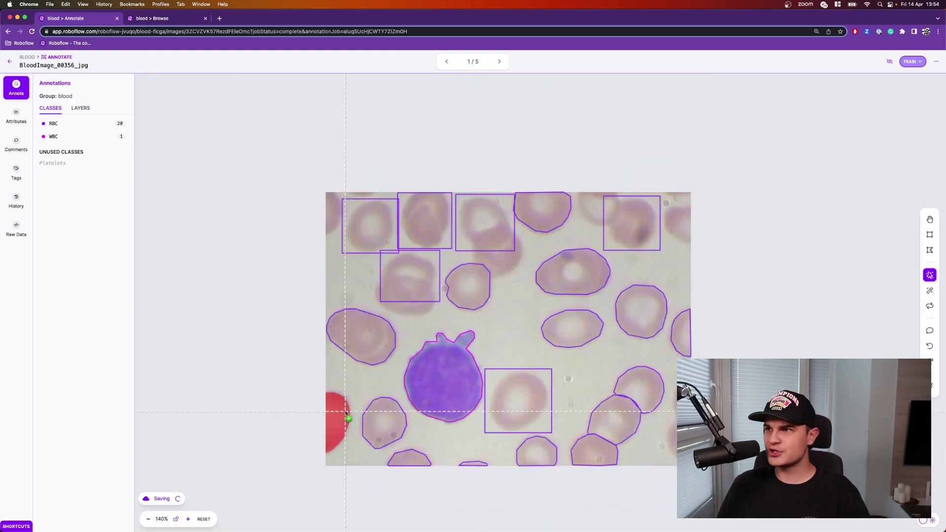
pyautogui.click(688, 400)
pyautogui.press('Return')
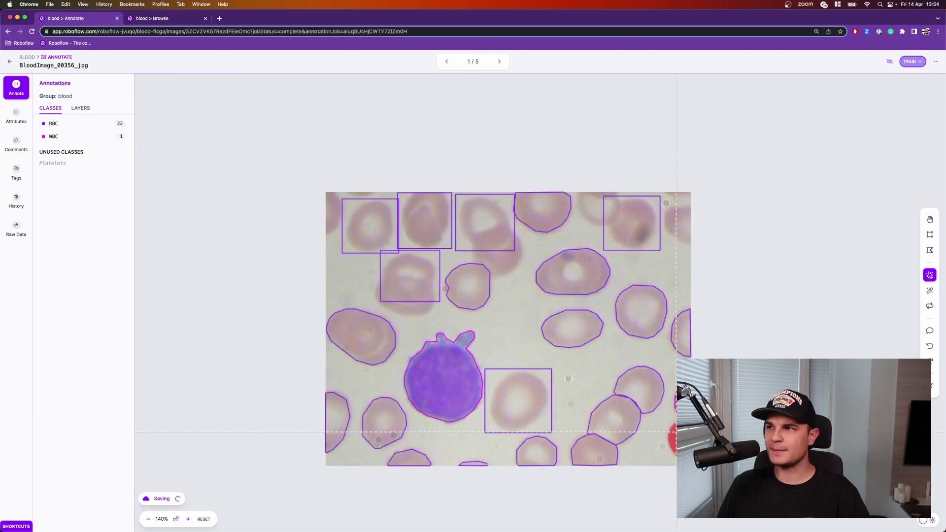
pyautogui.click(683, 346)
pyautogui.press('Return')
pyautogui.click(680, 215)
pyautogui.press('Return')
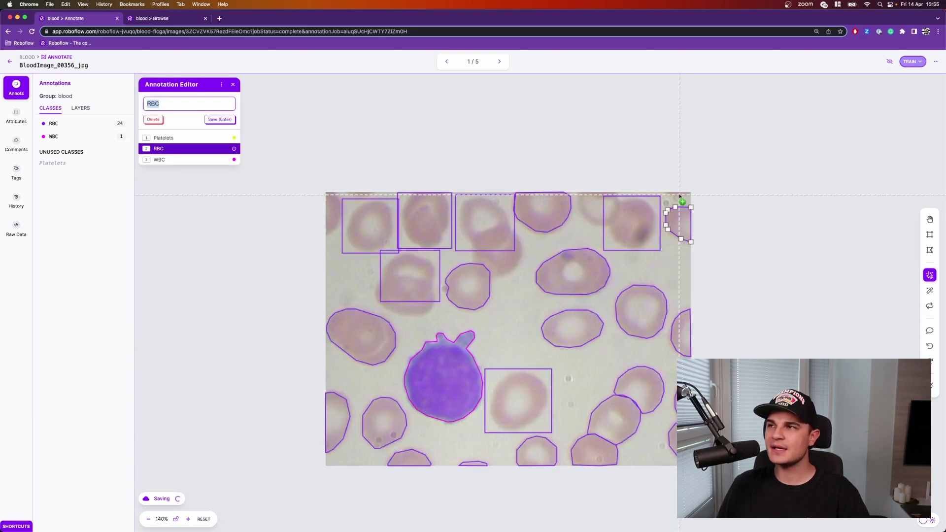
pyautogui.press('Return')
pyautogui.click(333, 223)
# - Reshape the bottom vertices of a central cell outline with the hand tool
pyautogui.press('d')
pyautogui.click(402, 305)
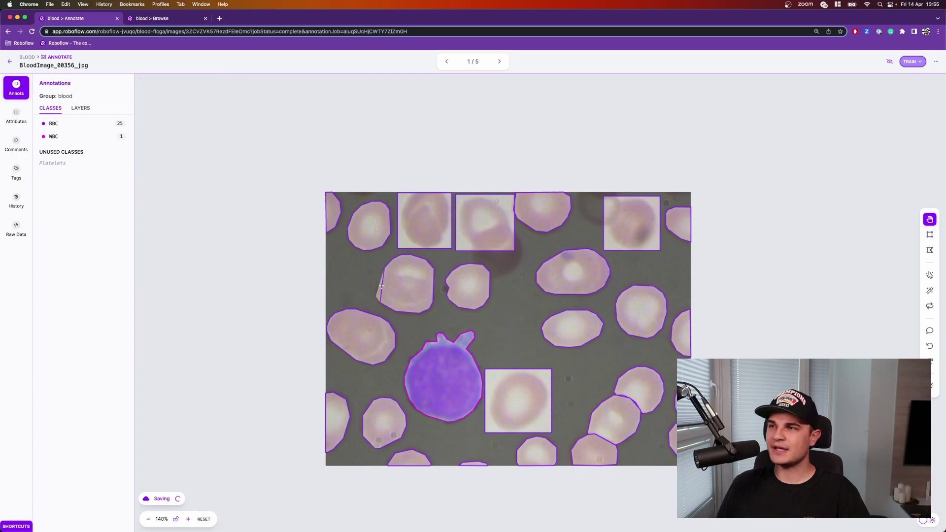
pyautogui.scroll(5, 394, 315)
pyautogui.moveTo(387, 313); pyautogui.dragTo(430, 328)
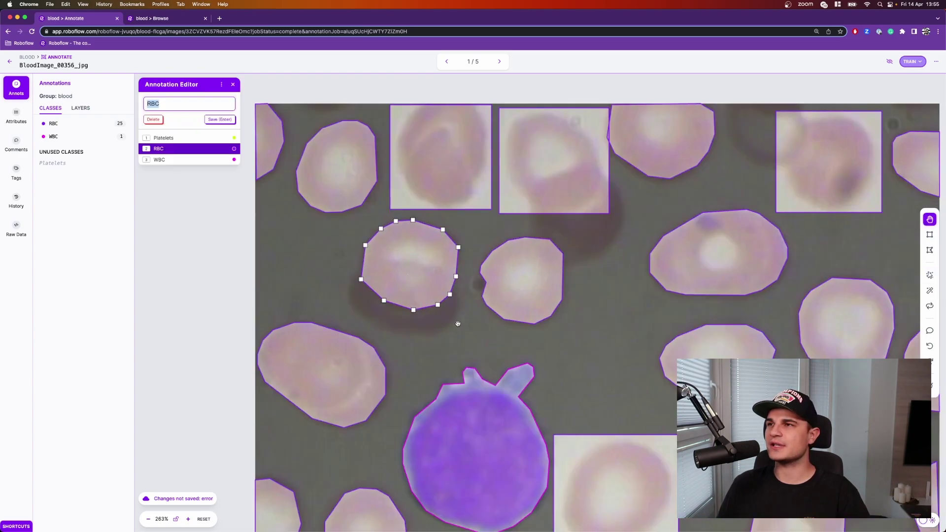
pyautogui.click(924, 264)
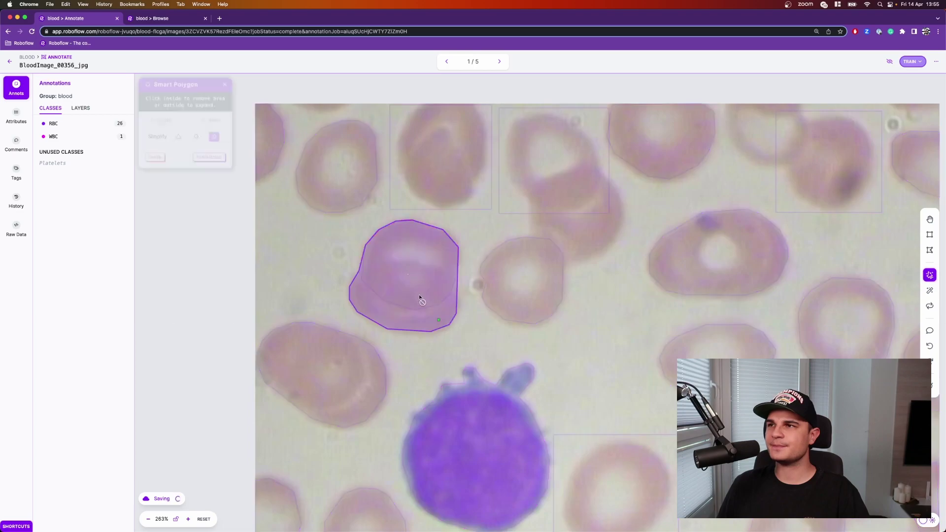
# - Mask the boxed cell with a smart polygon and pull its lower-right edge inward
pyautogui.click(419, 295)
pyautogui.press('Return')
pyautogui.press('Return')
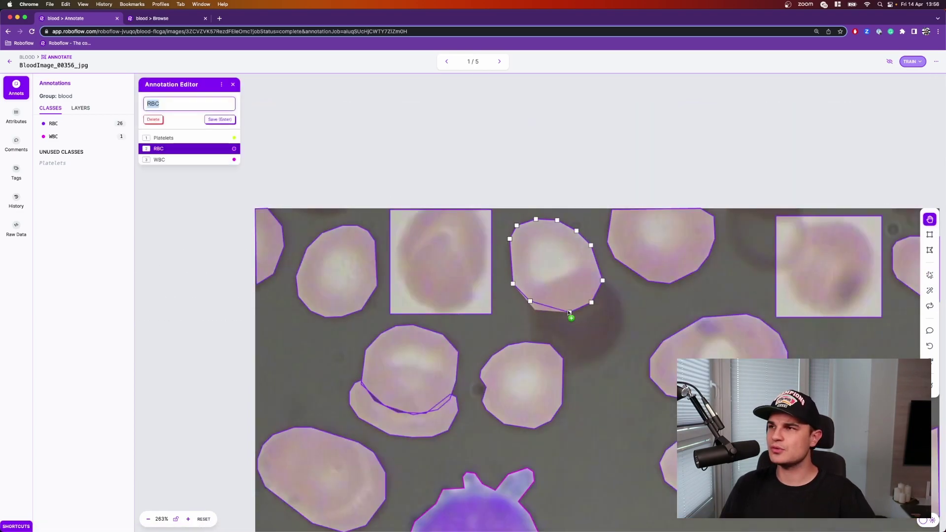
pyautogui.moveTo(570, 311); pyautogui.dragTo(560, 280)
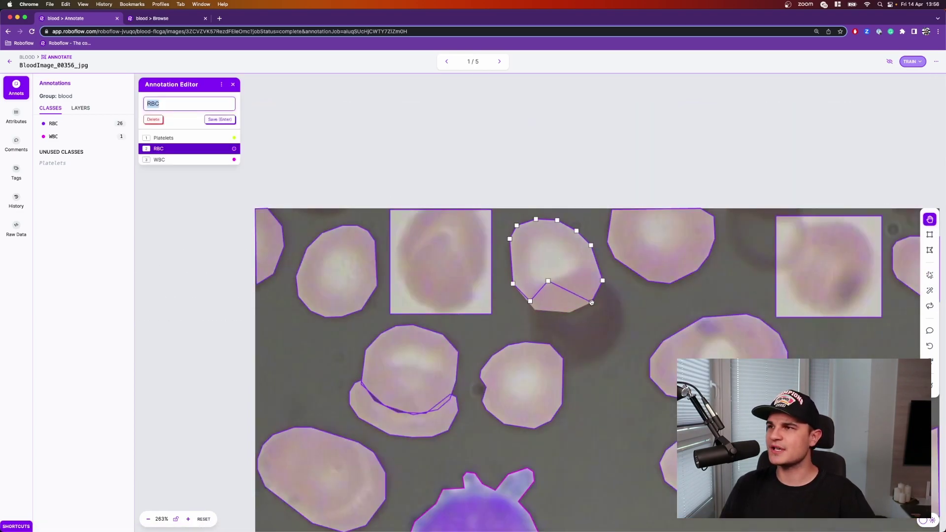
pyautogui.click(629, 322)
# - Mask the dark overlapping cell with a smart polygon saved as RBC
pyautogui.press('s')
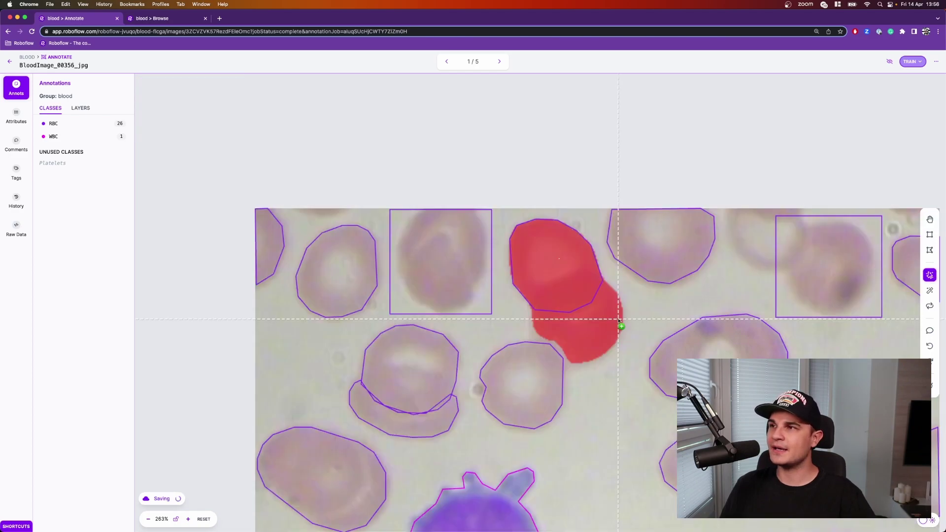
pyautogui.click(577, 318)
pyautogui.press('Return')
pyautogui.press('d')
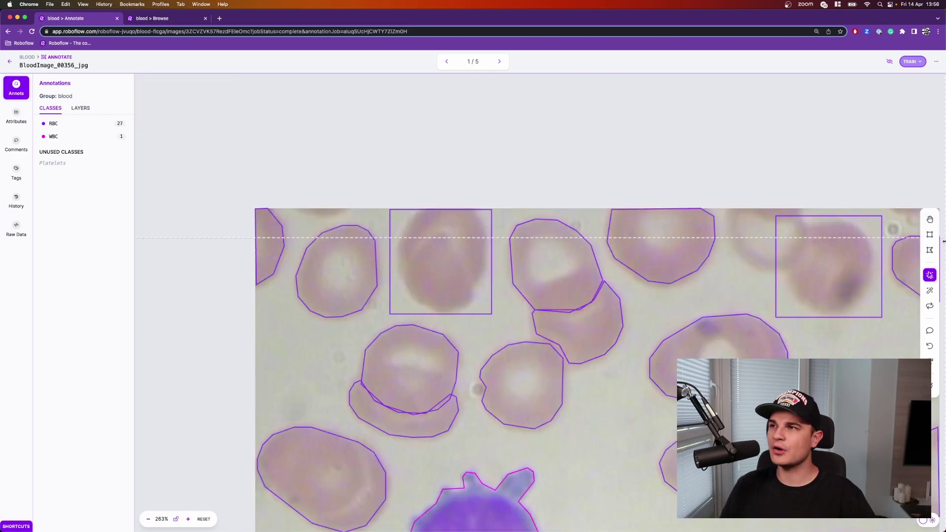
# - Convert the top boxed cell to a polygon and bring up the right box's options
pyautogui.rightClick(466, 239)
pyautogui.click(507, 247)
pyautogui.rightClick(869, 225)
pyautogui.click(910, 234)
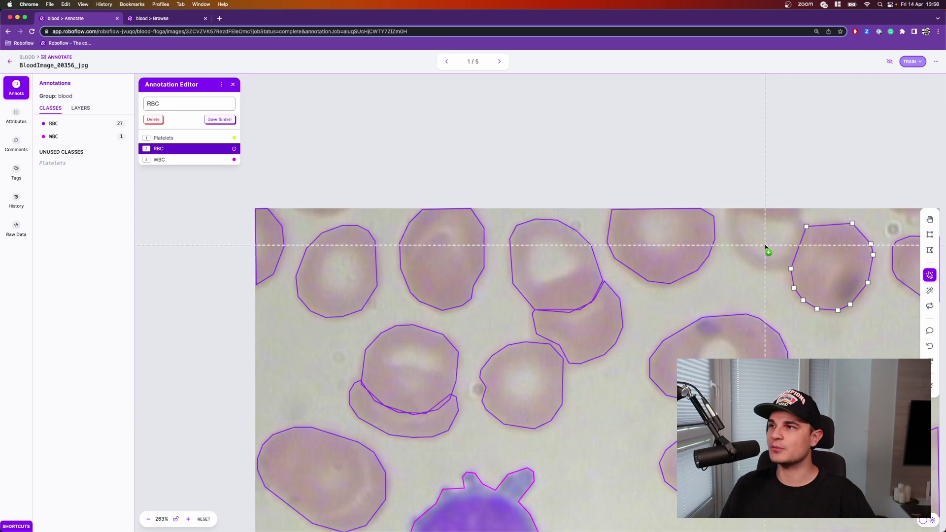
# - Mask the top-right and lower boxed cells, bringing the image to 28 RBC
pyautogui.press('s')
pyautogui.click(766, 247)
pyautogui.press('Return')
pyautogui.scroll(-5, 617, 453)
pyautogui.click(617, 453)
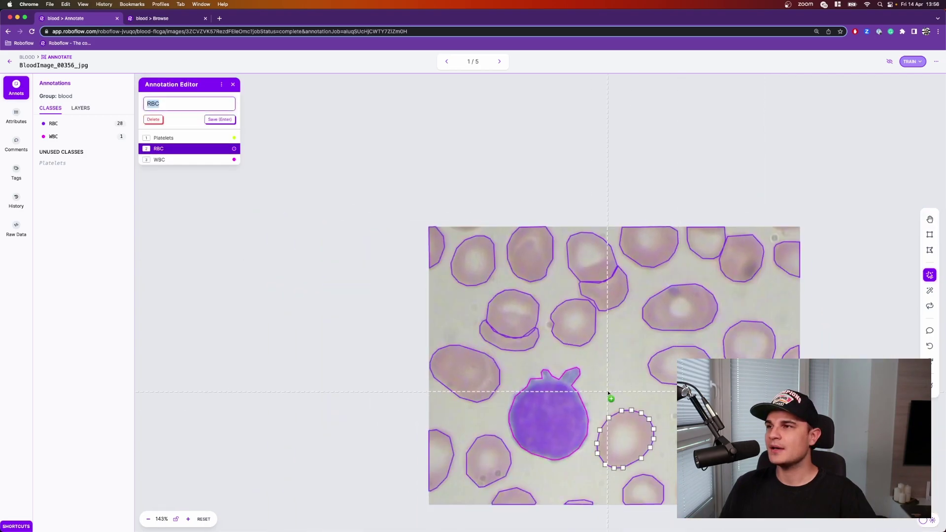
pyautogui.scroll(-3, 611, 395)
pyautogui.press('Return')
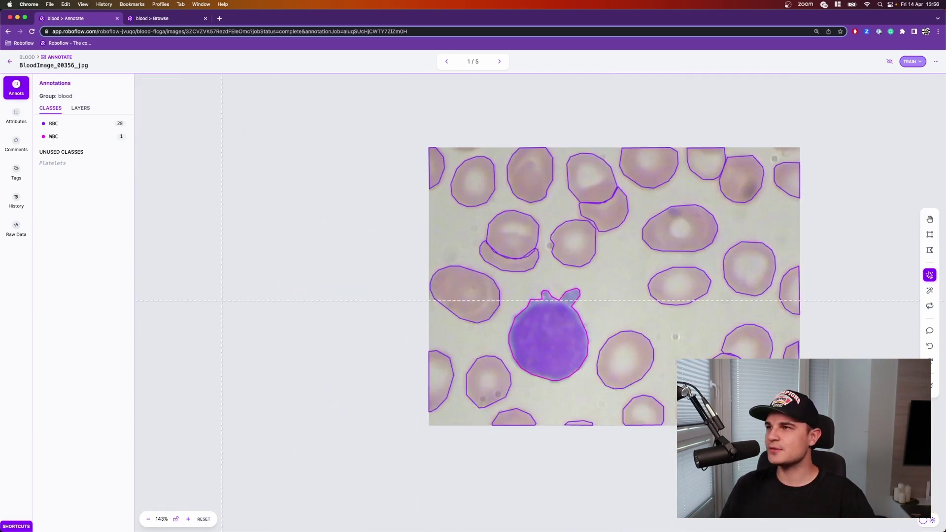